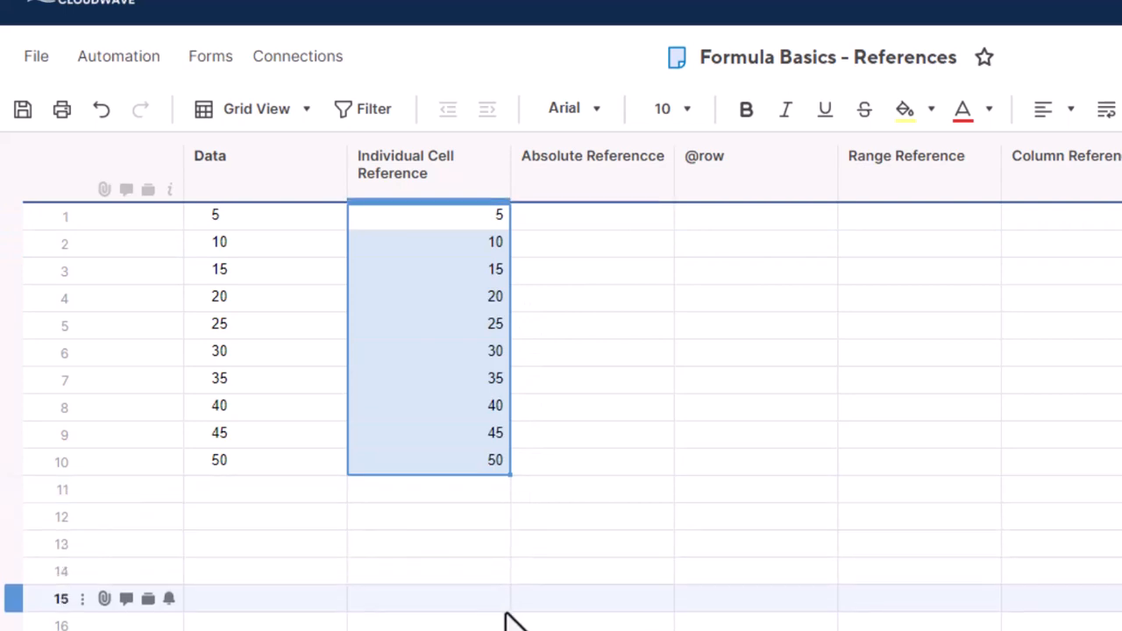
pyautogui.click(429, 219)
pyautogui.doubleClick(435, 255)
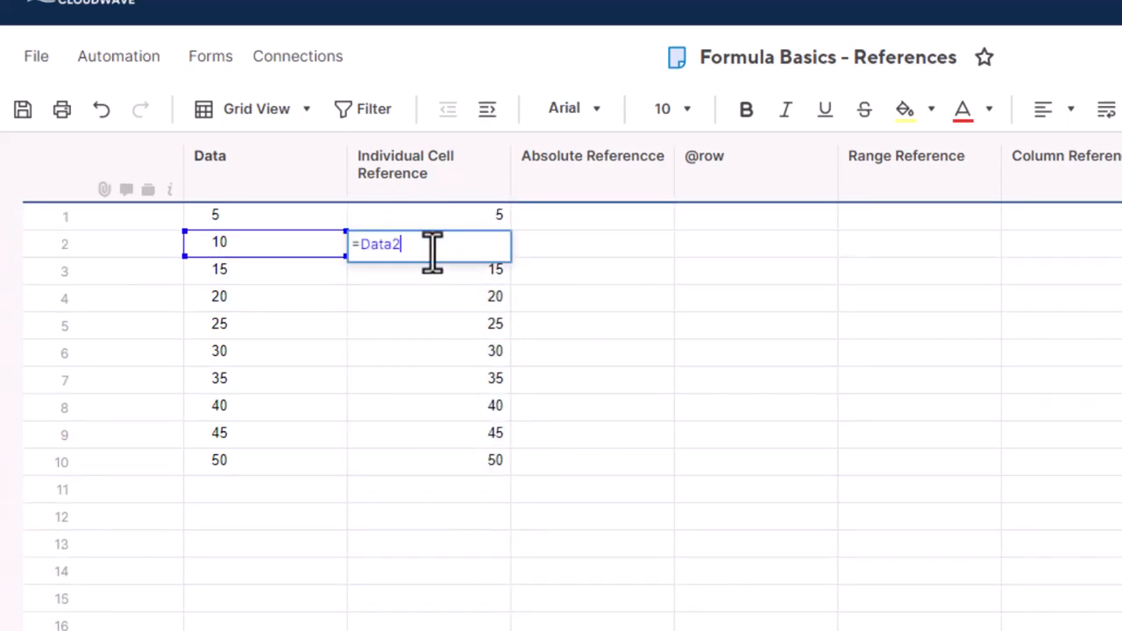
pyautogui.click(438, 275)
pyautogui.click(440, 277)
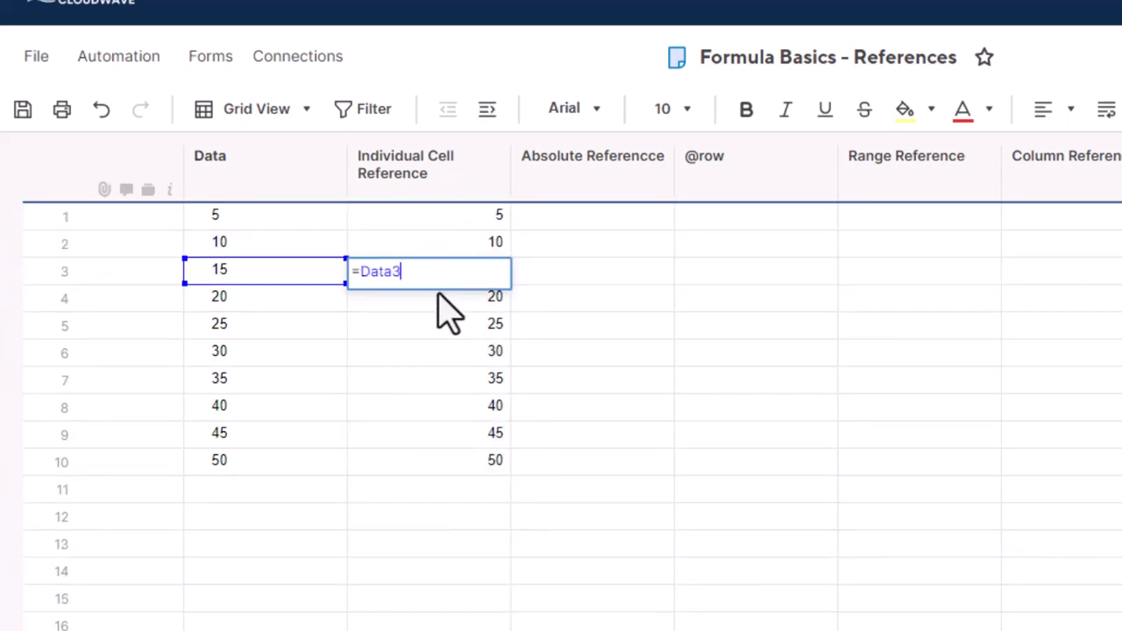
pyautogui.click(439, 298)
pyautogui.click(439, 298)
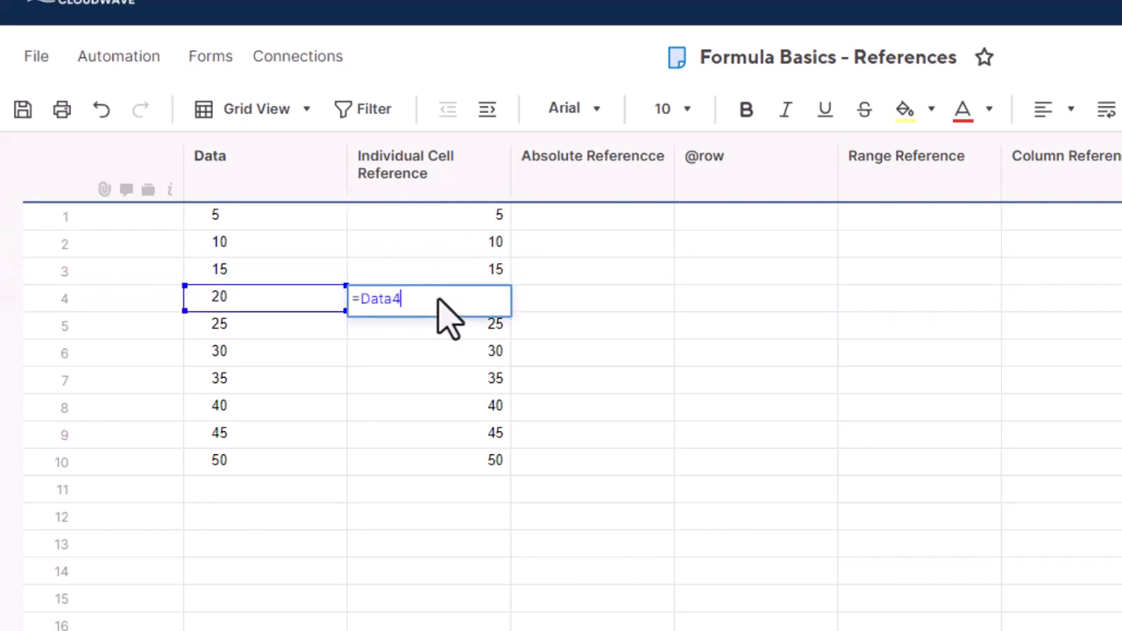
pyautogui.click(453, 513)
pyautogui.click(452, 488)
pyautogui.click(451, 469)
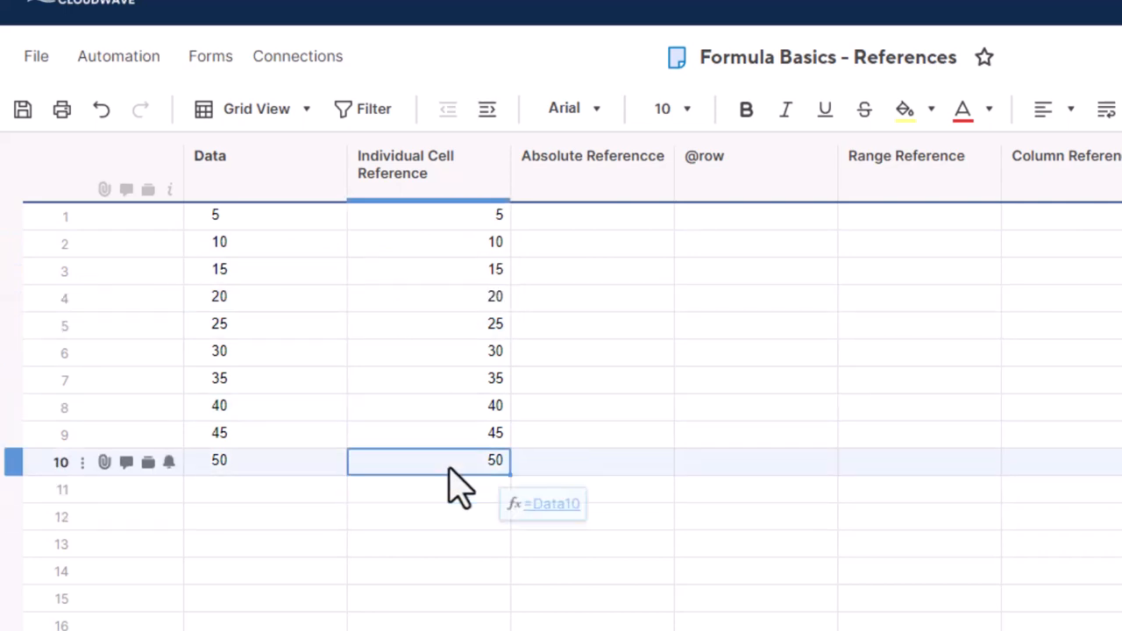
pyautogui.write('=')
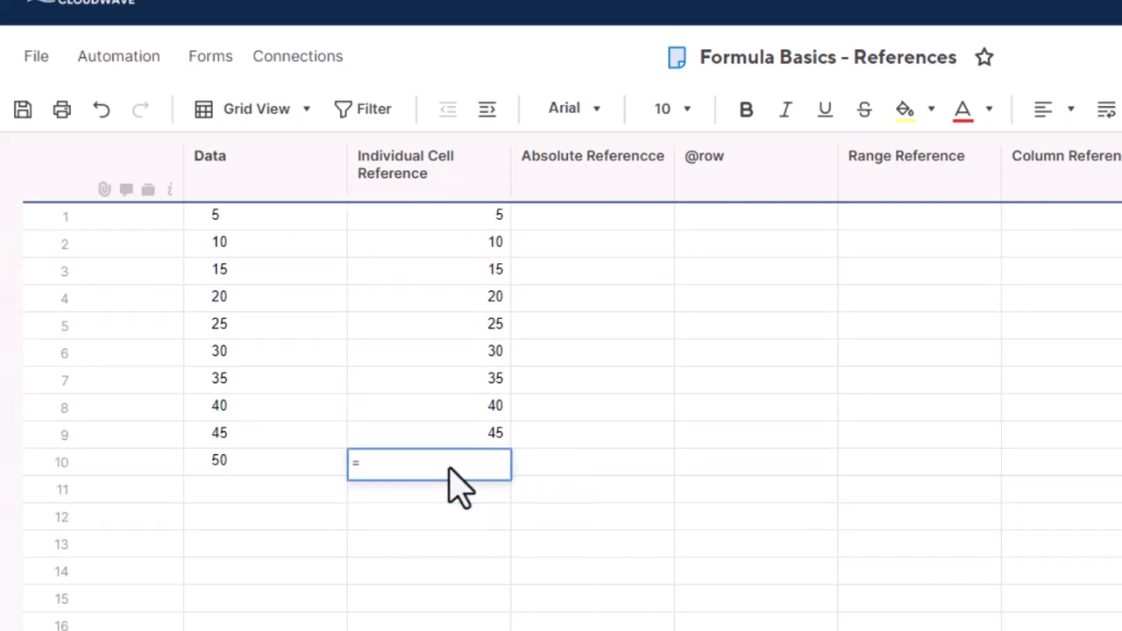
pyautogui.click(261, 219)
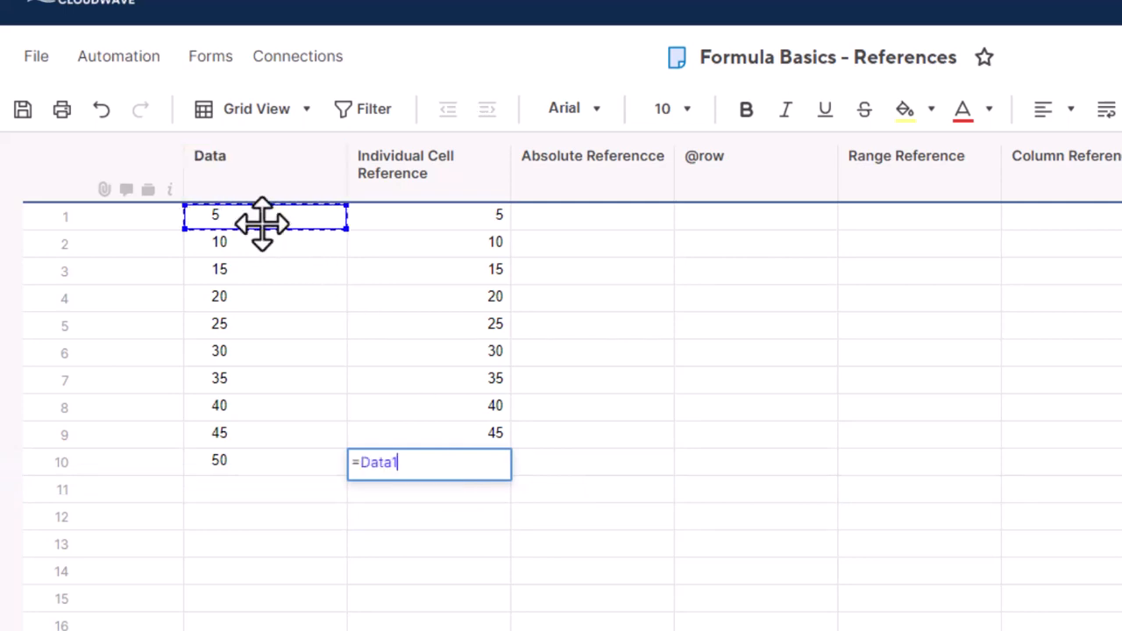
pyautogui.press('Return')
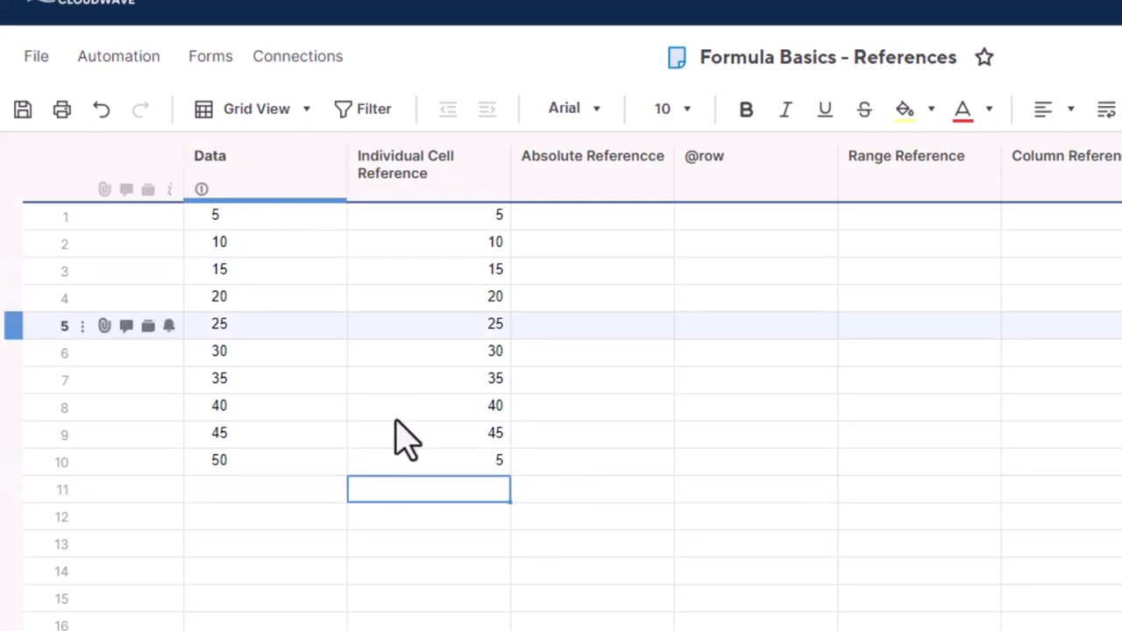
pyautogui.doubleClick(408, 463)
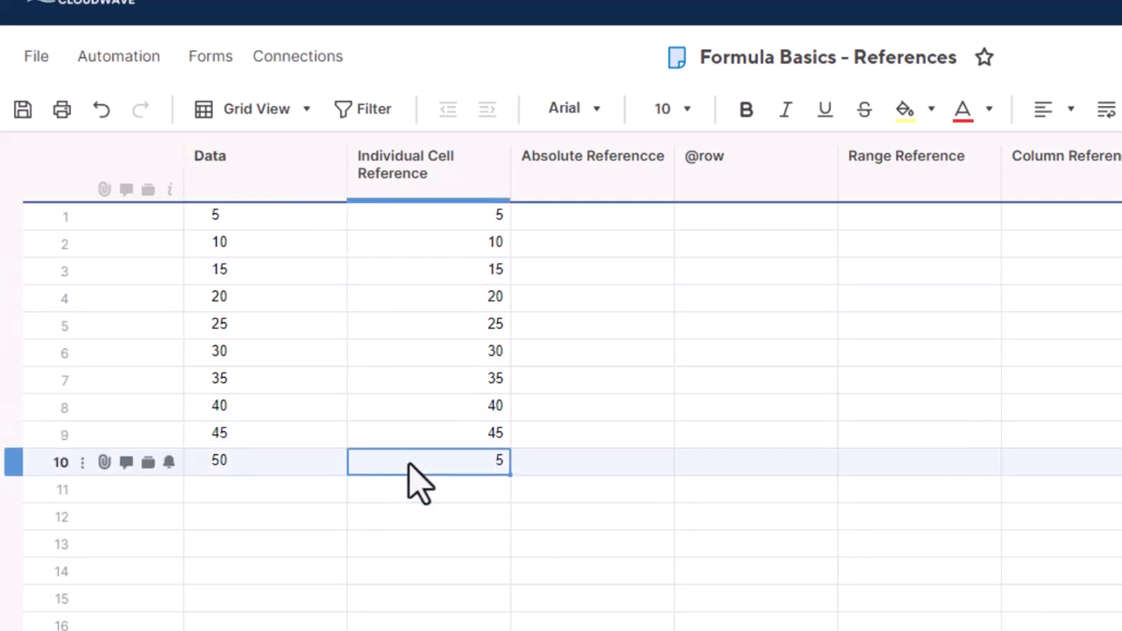
pyautogui.click(457, 572)
pyautogui.click(501, 433)
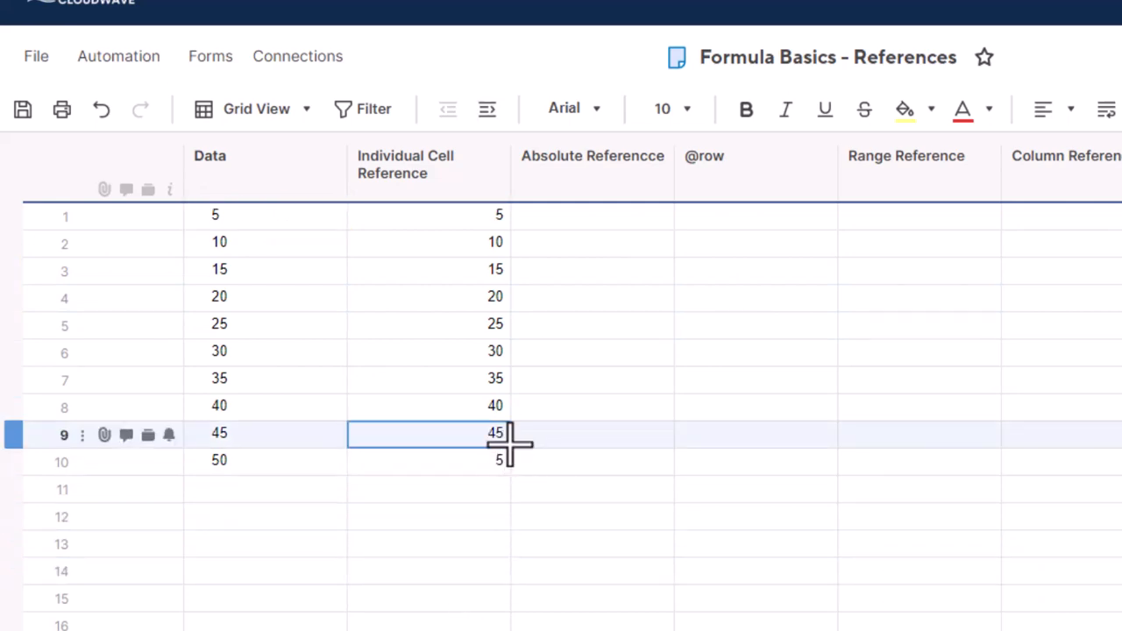
pyautogui.moveTo(508, 449); pyautogui.dragTo(508, 463)
pyautogui.moveTo(509, 464); pyautogui.dragTo(511, 468)
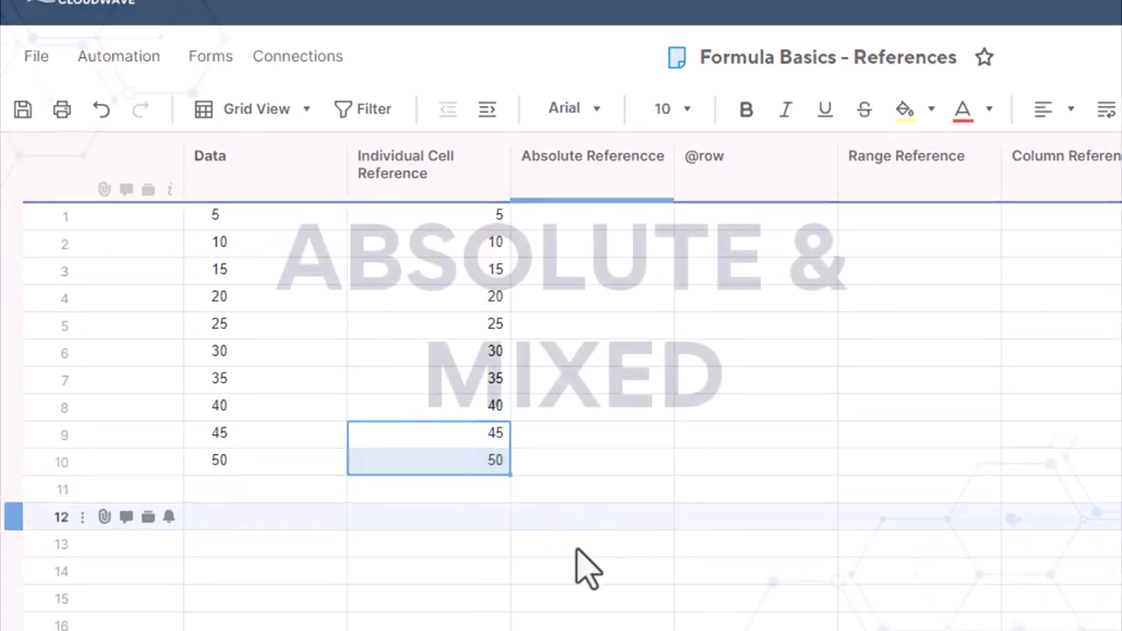
# Step: Enter the row-locked formula =Data$1 in Absolute Referencce row 1, showing 5
pyautogui.click(577, 547)
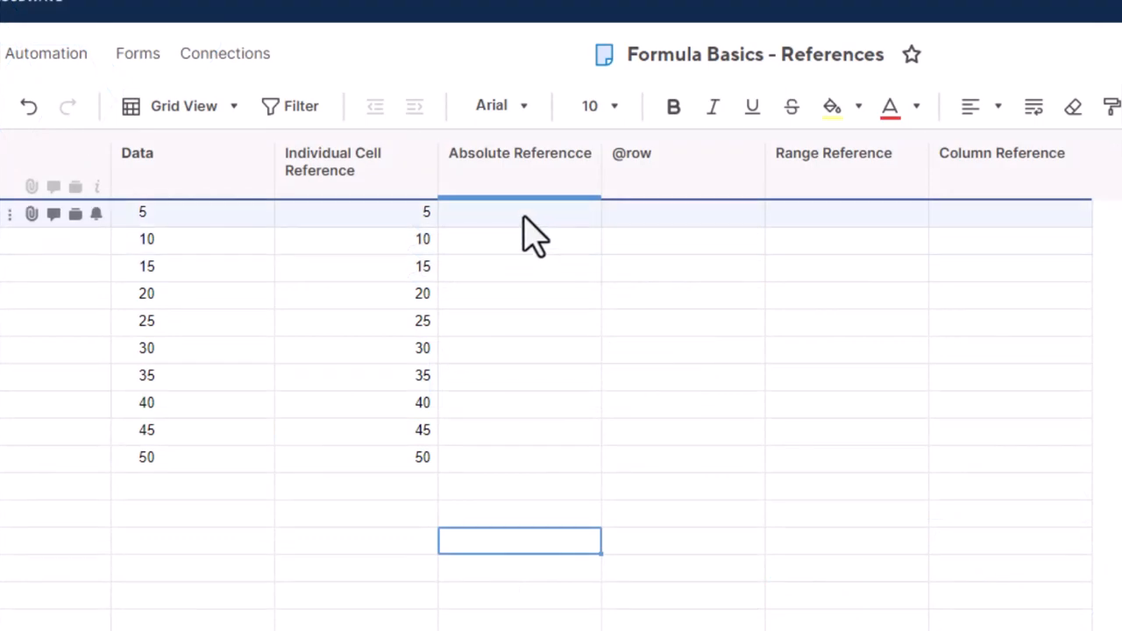
pyautogui.click(523, 215)
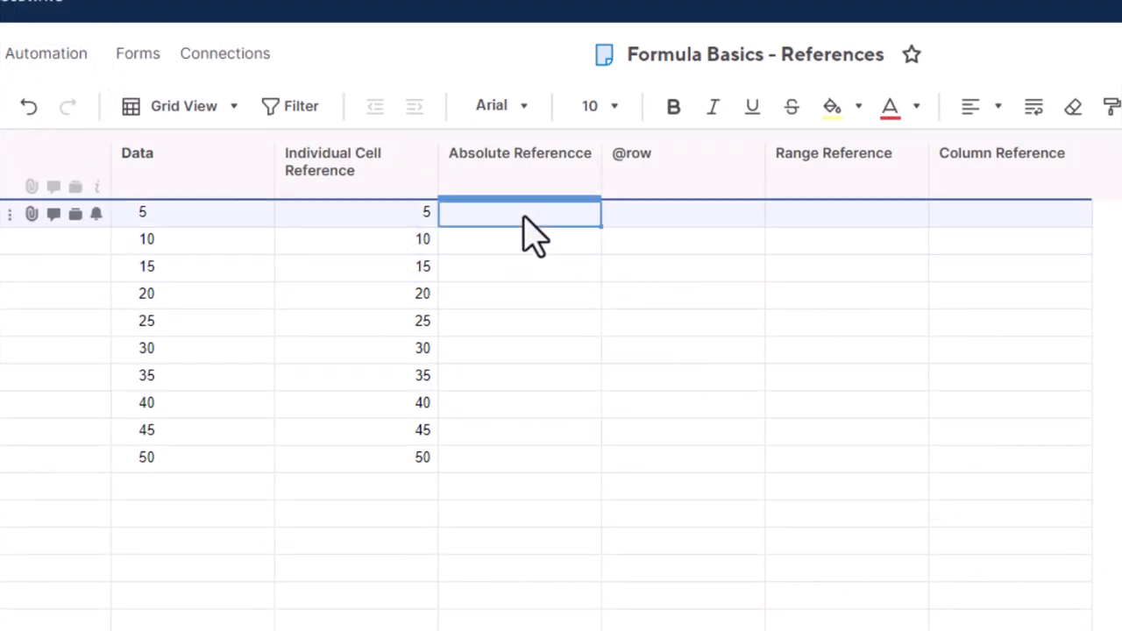
pyautogui.write('=Data')
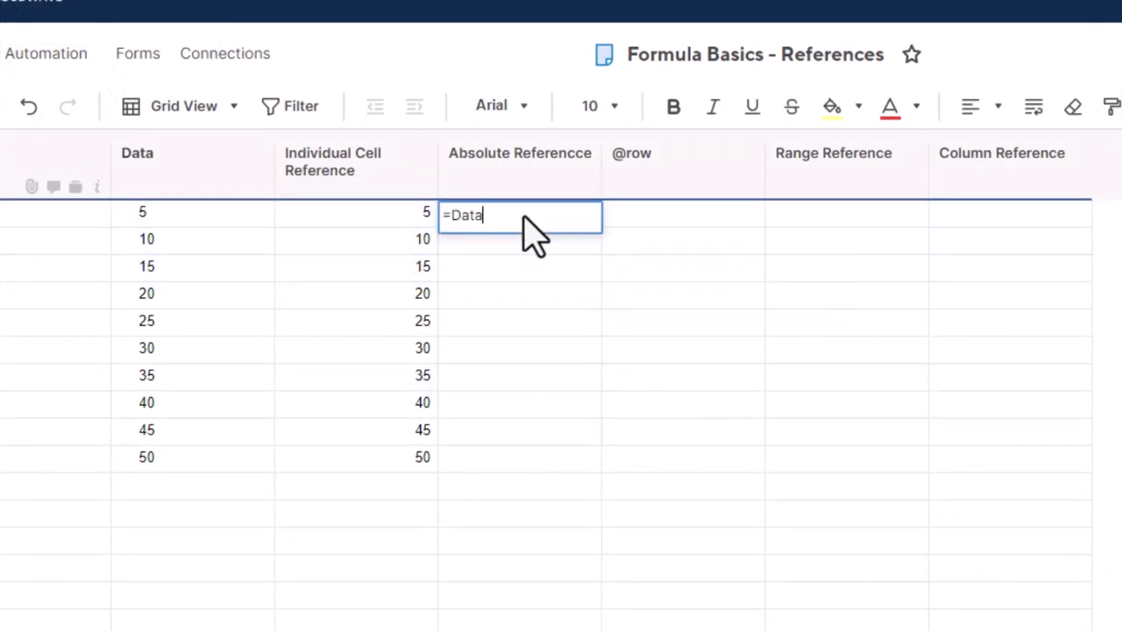
pyautogui.write('$1')
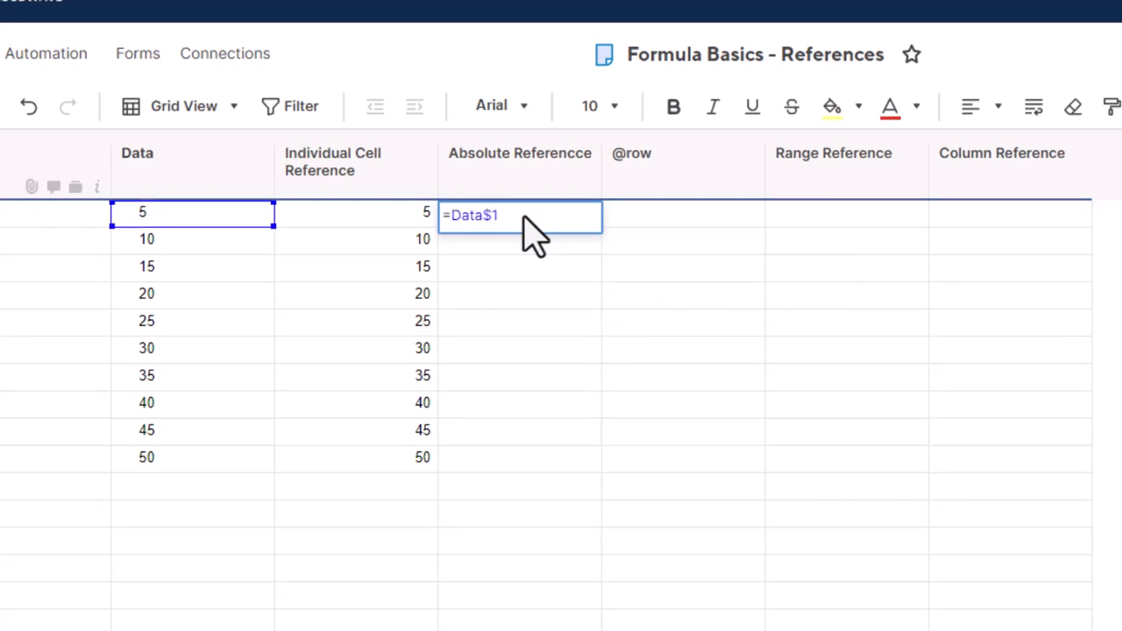
pyautogui.press('Return')
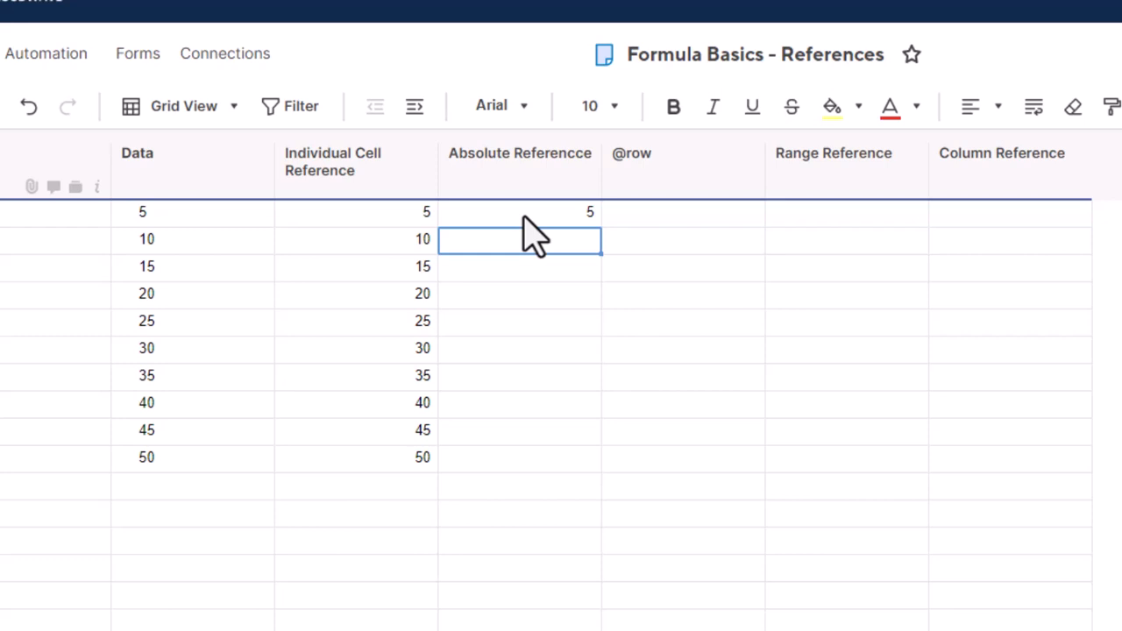
pyautogui.click(523, 215)
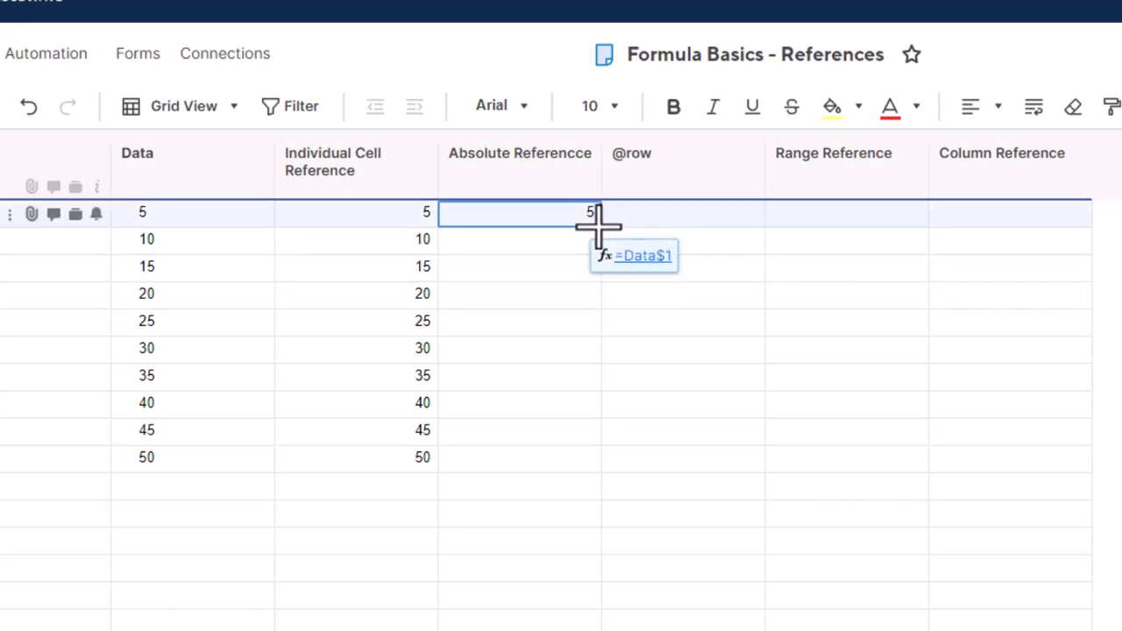
# Step: Fill the =Data$1 formula down Absolute Referencce rows 1–10, each showing 5
pyautogui.moveTo(599, 226); pyautogui.dragTo(586, 460)
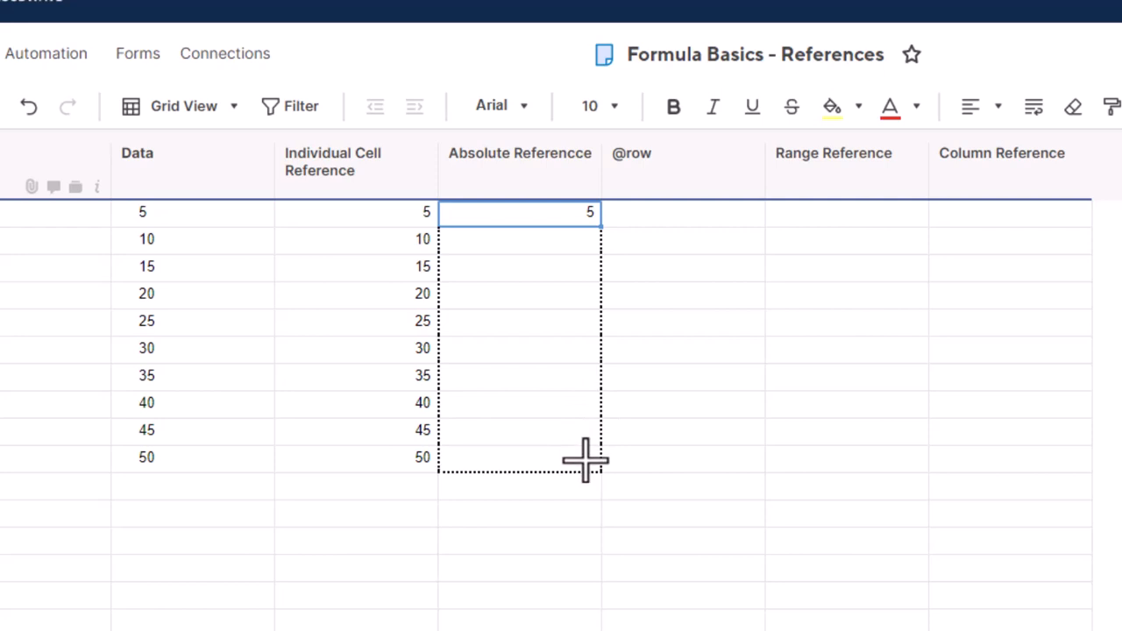
pyautogui.moveTo(585, 460); pyautogui.dragTo(593, 474)
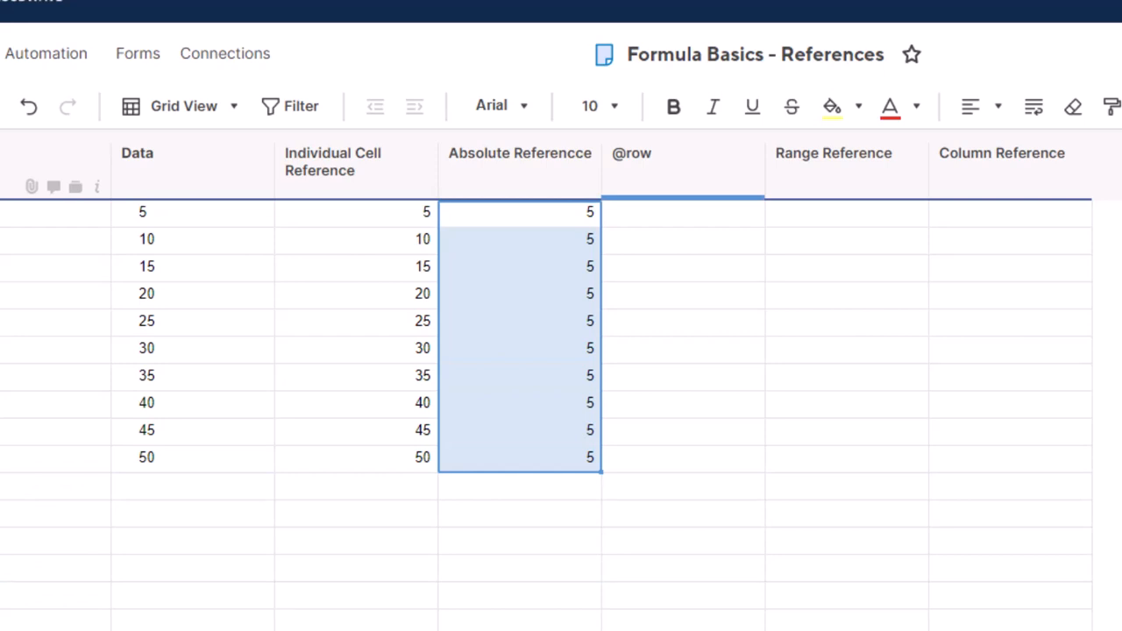
pyautogui.click(590, 568)
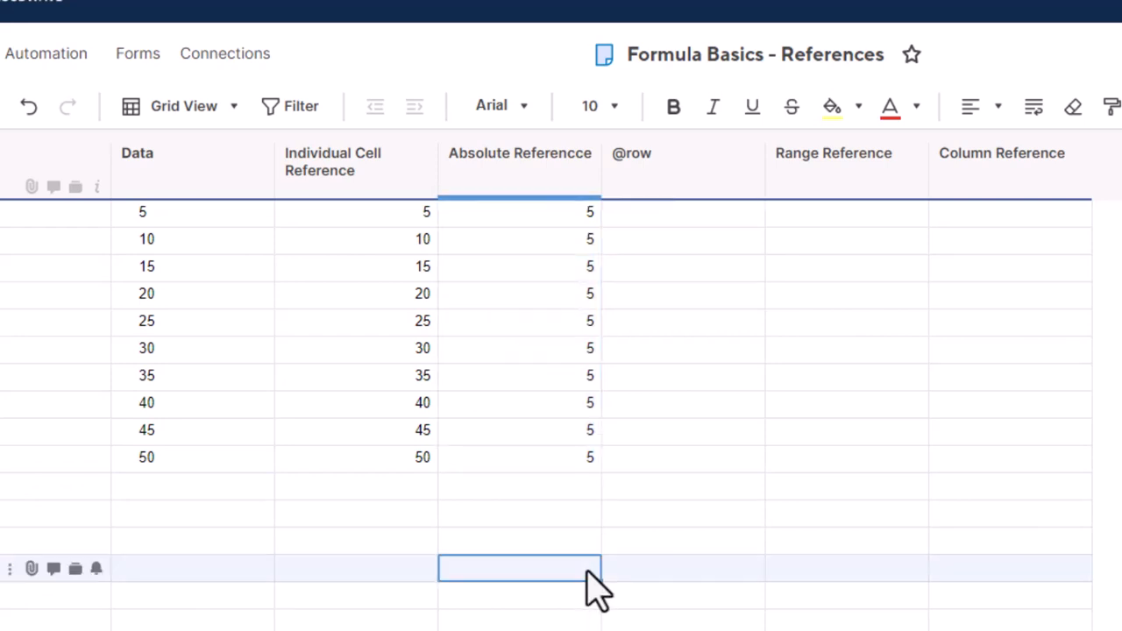
# Step: Lock the formula fully as =$Data$1, copy it across row 1, and inspect the copies
pyautogui.doubleClick(473, 217)
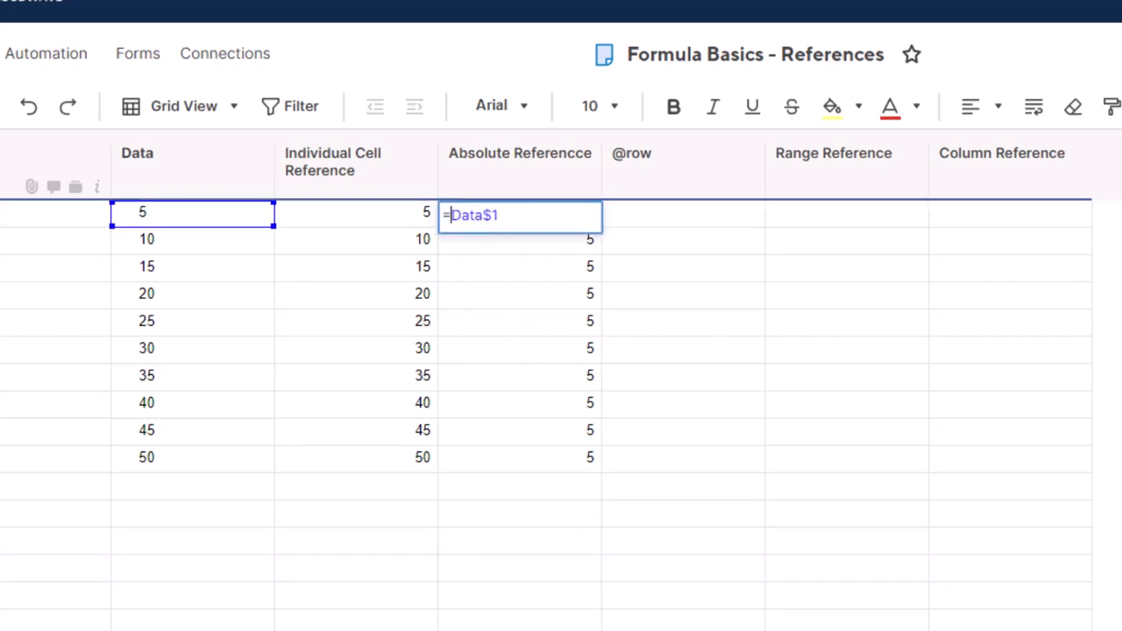
pyautogui.write('$')
pyautogui.click(644, 398)
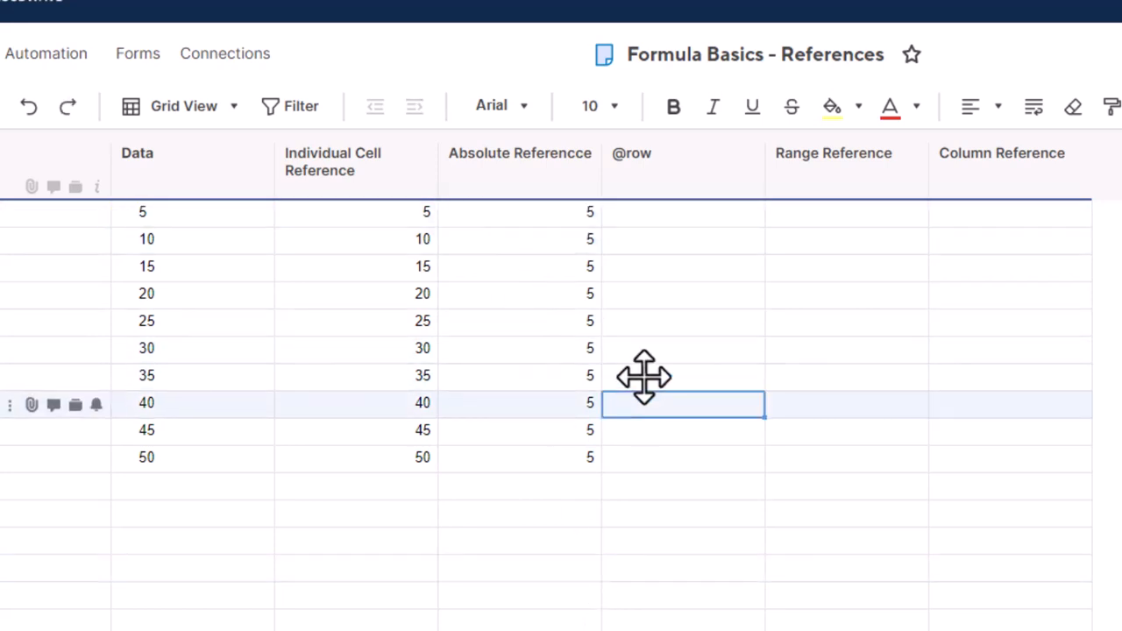
pyautogui.click(576, 214)
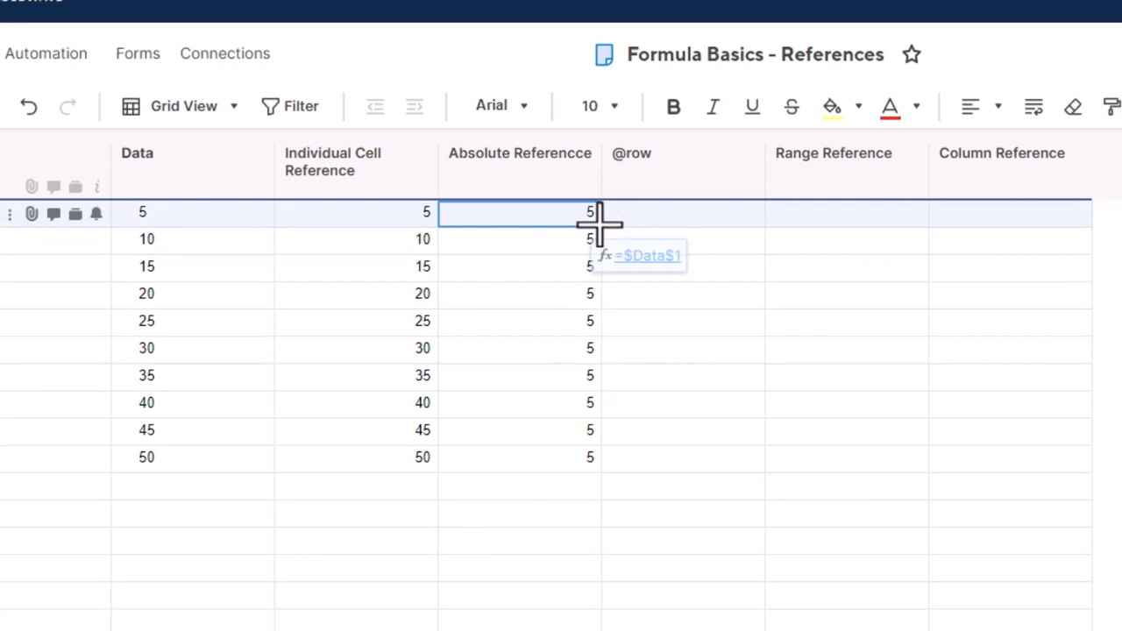
pyautogui.moveTo(596, 220); pyautogui.dragTo(991, 209)
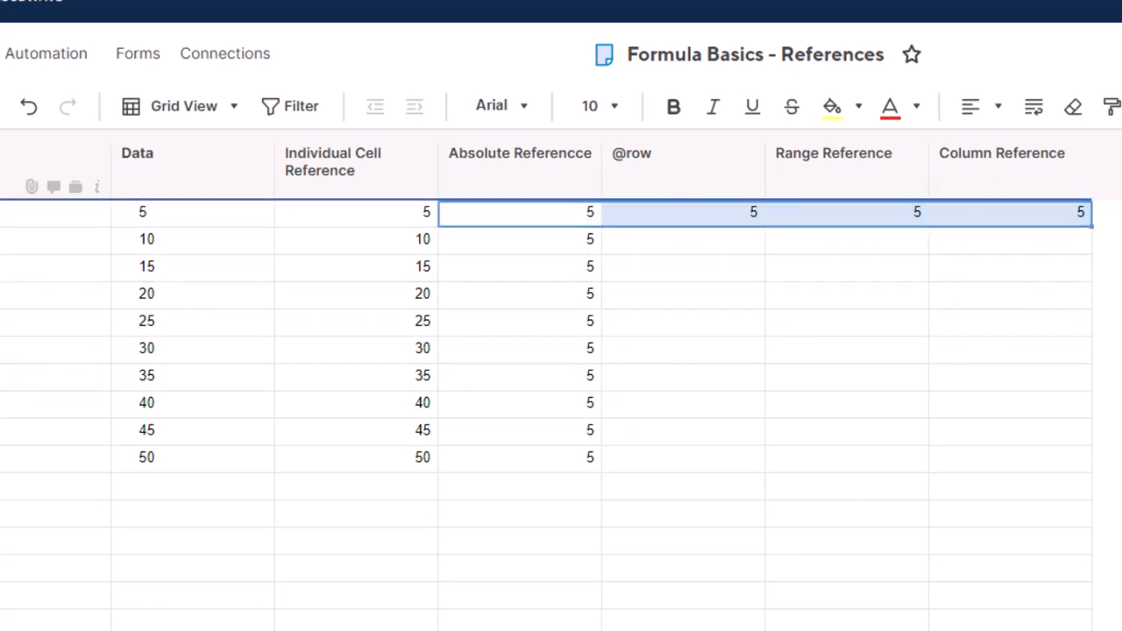
pyautogui.doubleClick(789, 217)
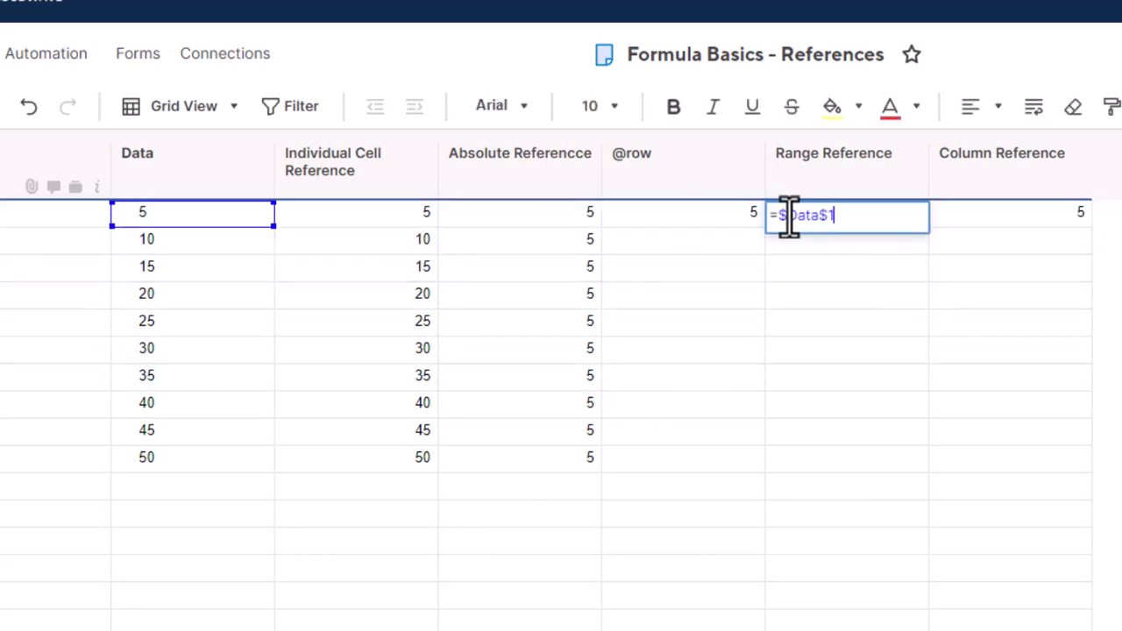
pyautogui.click(720, 223)
pyautogui.doubleClick(720, 224)
pyautogui.doubleClick(1029, 220)
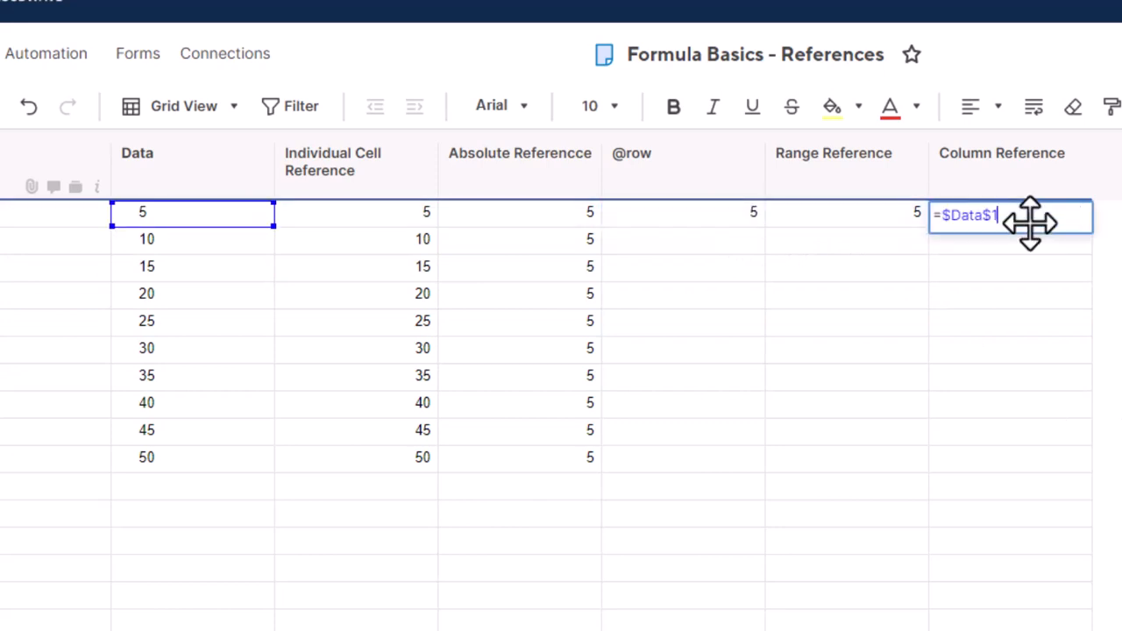
pyautogui.click(554, 219)
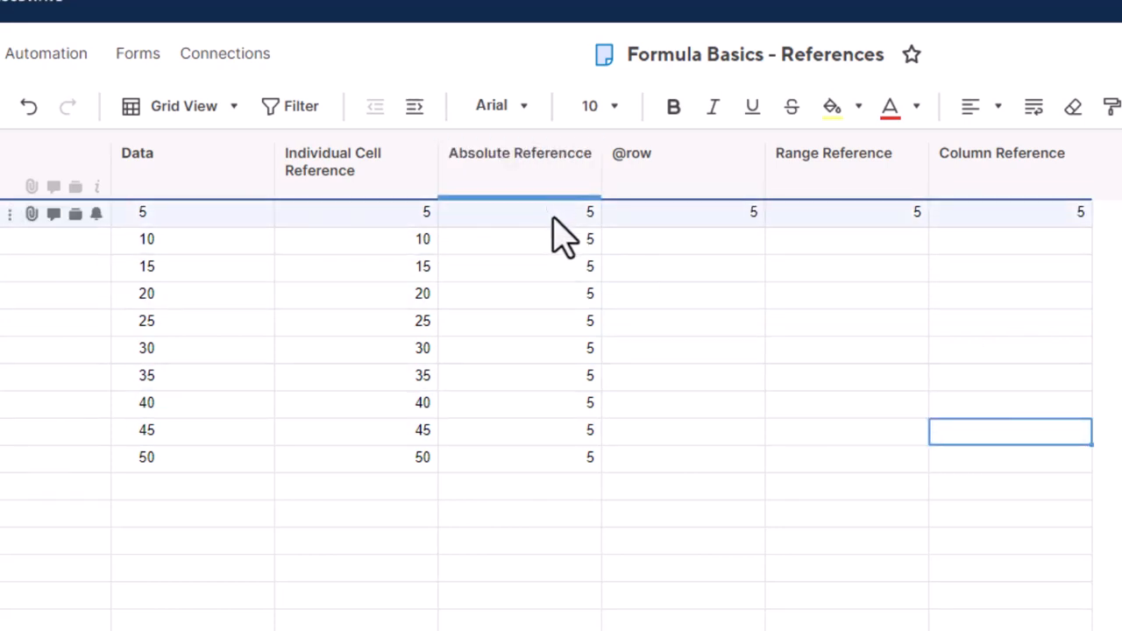
pyautogui.doubleClick(552, 219)
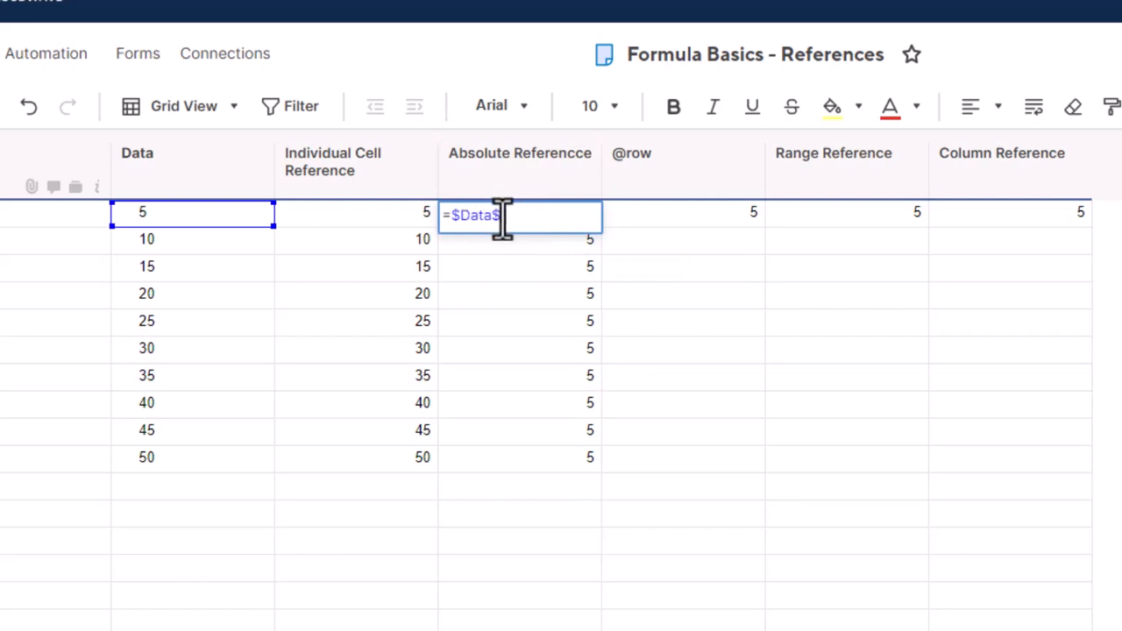
pyautogui.press('BackSpace')
pyautogui.press('Return')
pyautogui.click(580, 220)
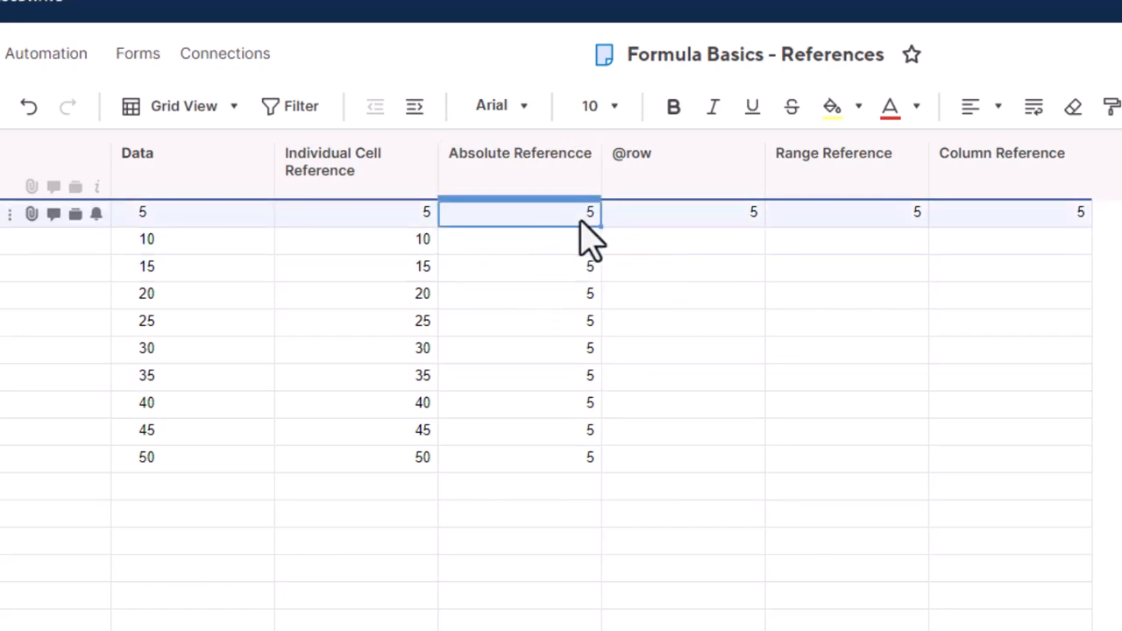
pyautogui.moveTo(601, 226); pyautogui.dragTo(982, 215)
pyautogui.click(695, 221)
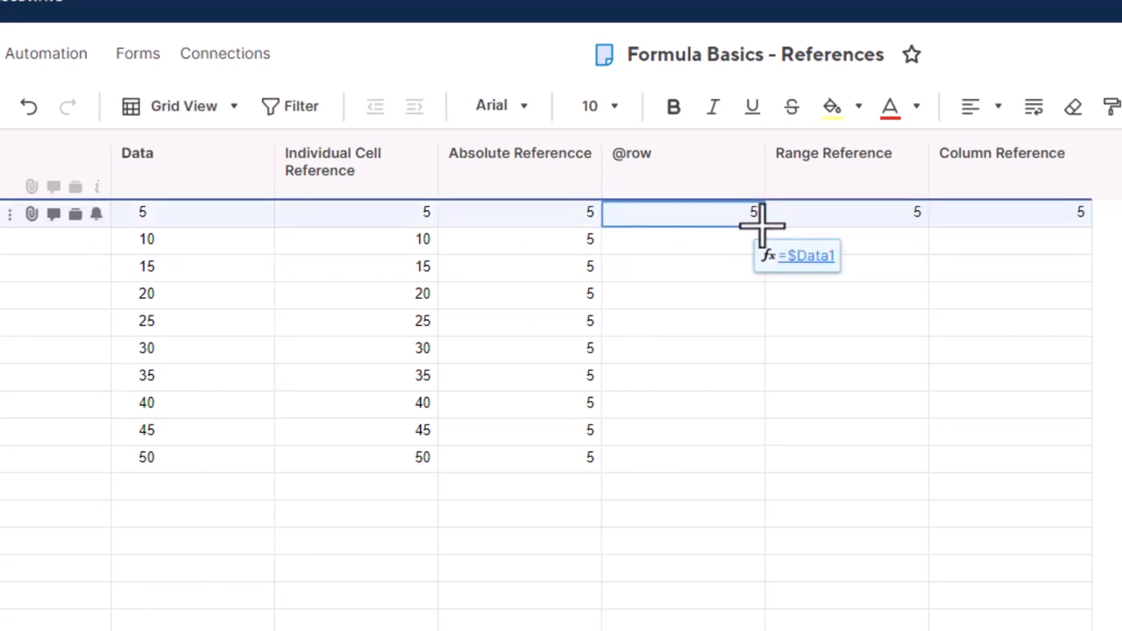
pyautogui.moveTo(763, 225); pyautogui.dragTo(754, 453)
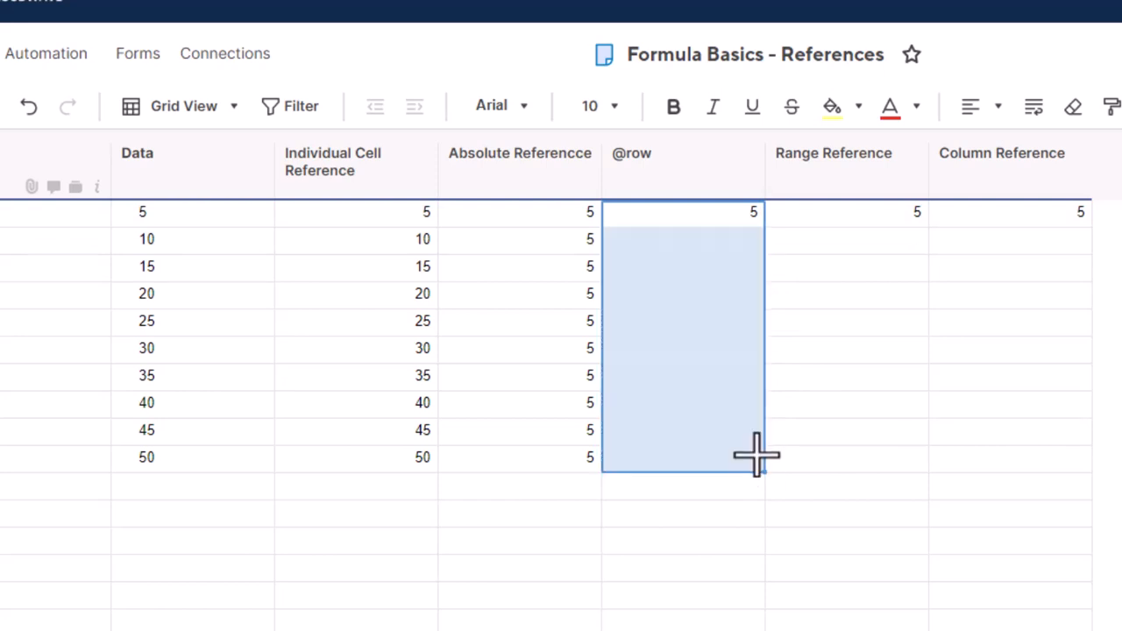
pyautogui.click(824, 572)
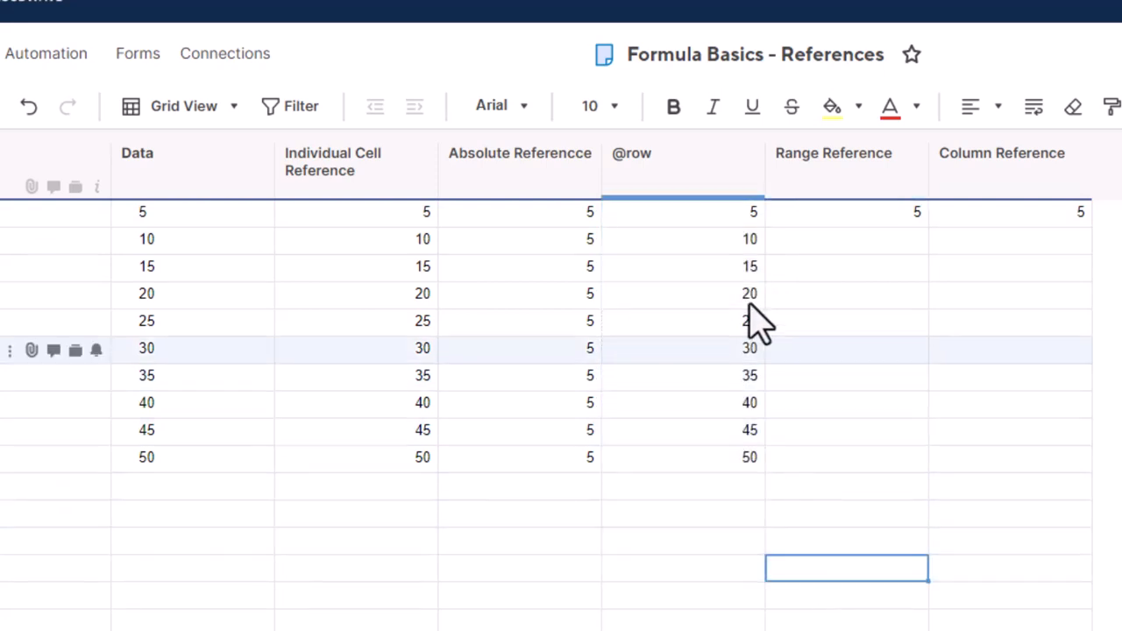
pyautogui.click(663, 246)
pyautogui.write('=$Data2')
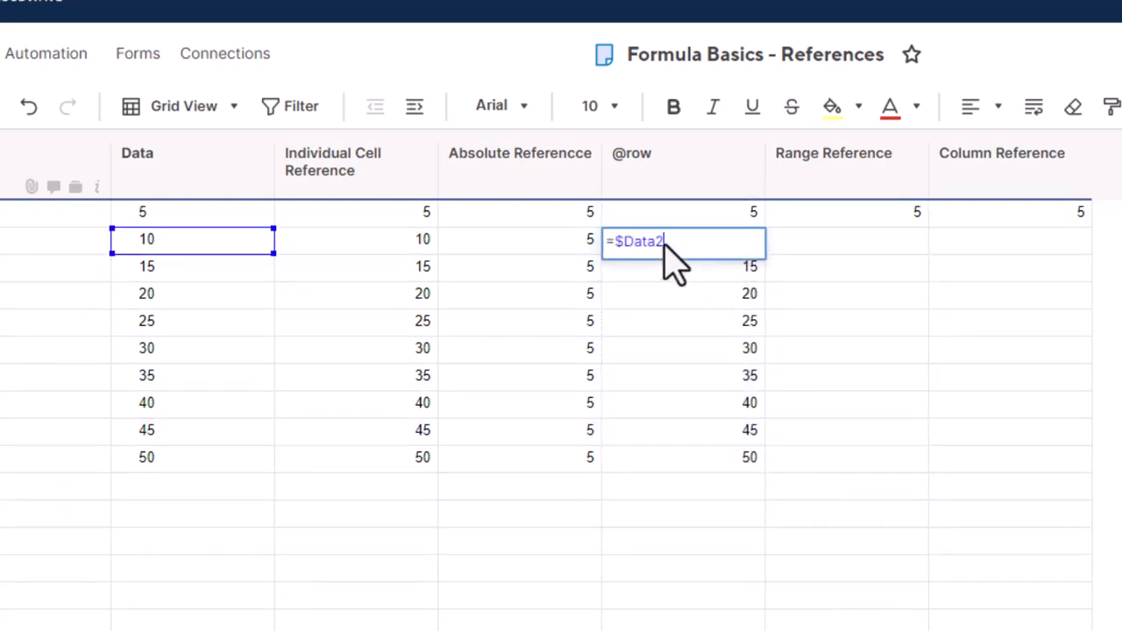
pyautogui.click(562, 246)
pyautogui.doubleClick(562, 246)
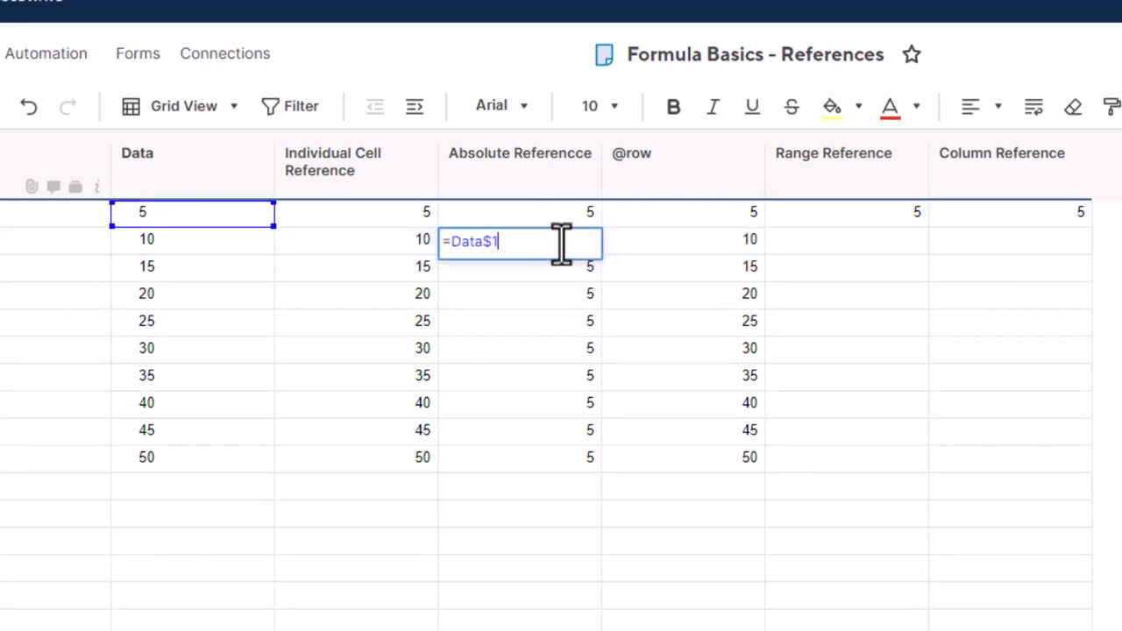
pyautogui.click(959, 383)
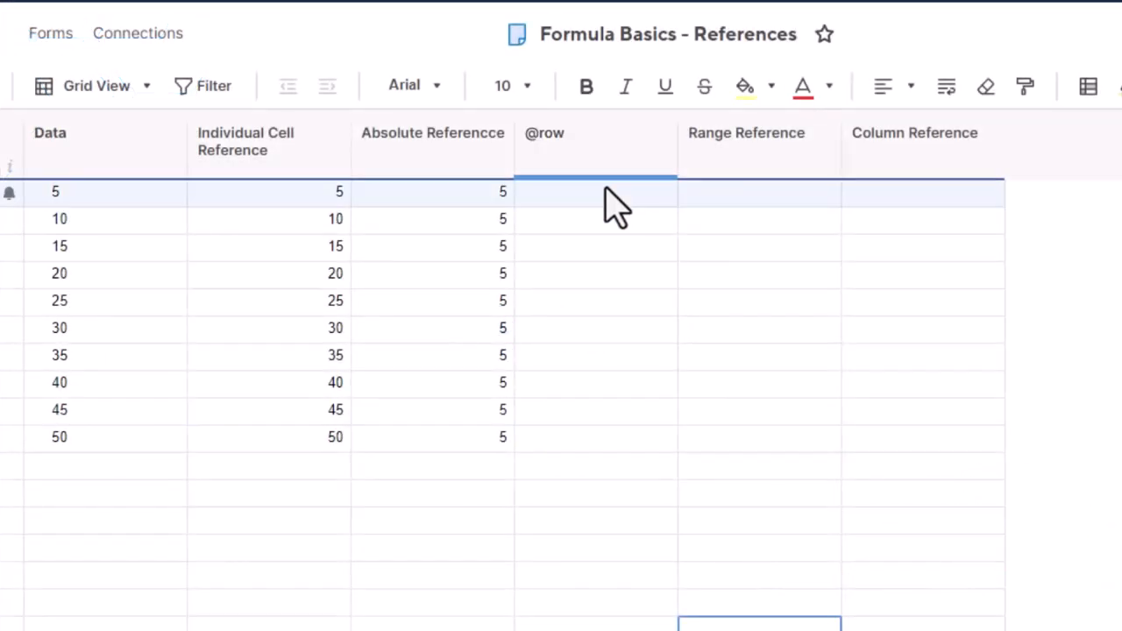
pyautogui.click(605, 191)
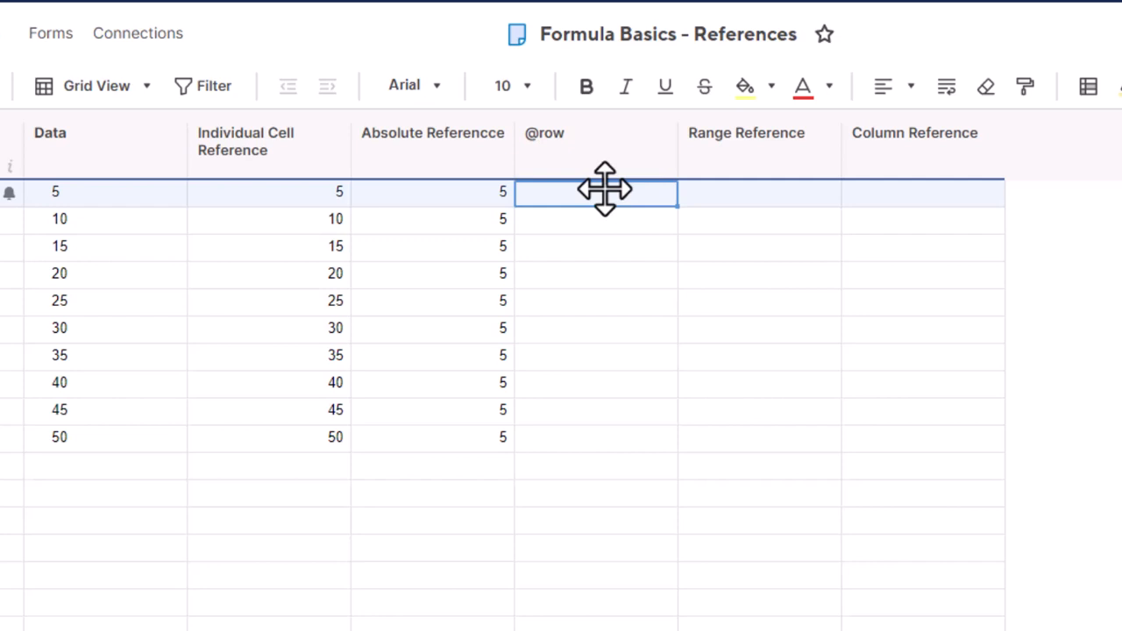
pyautogui.write('=Data')
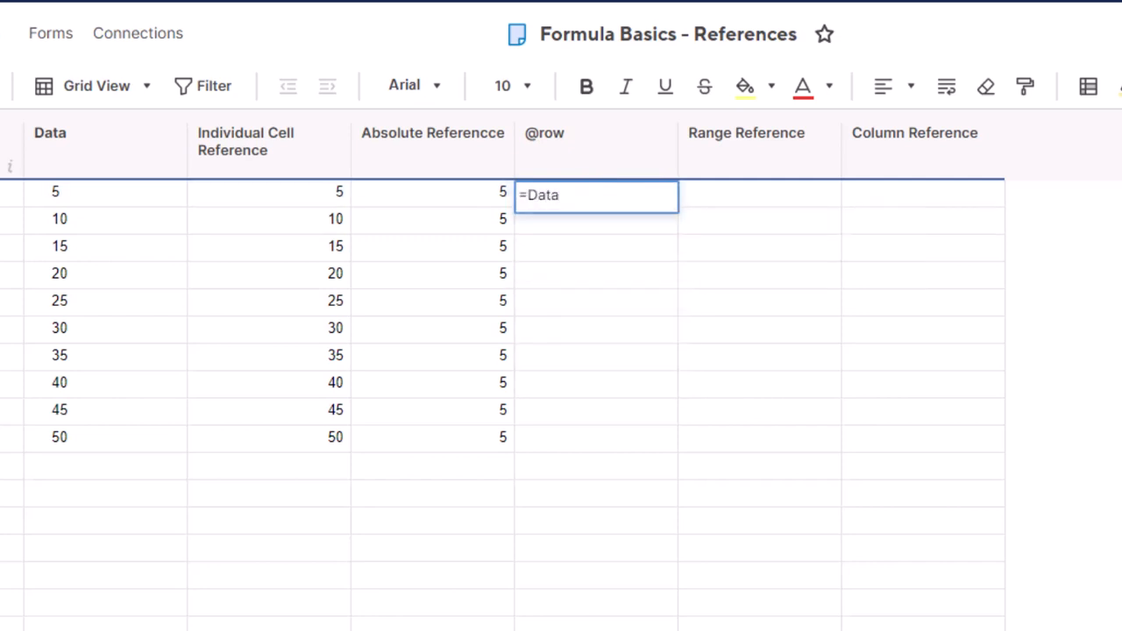
pyautogui.write('@row')
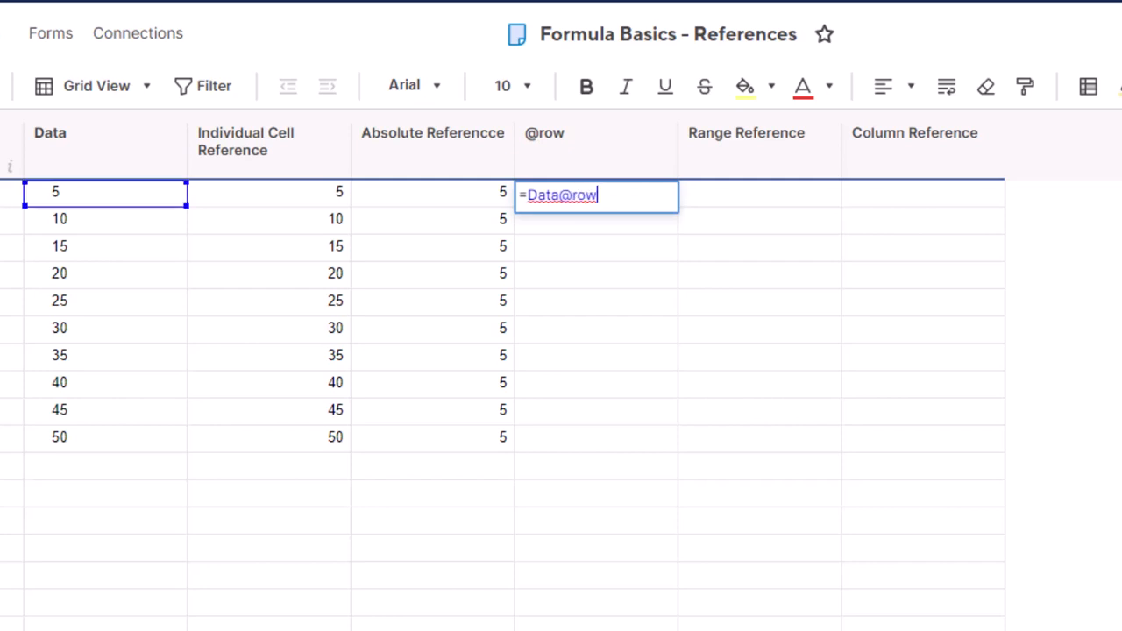
pyautogui.press('Return')
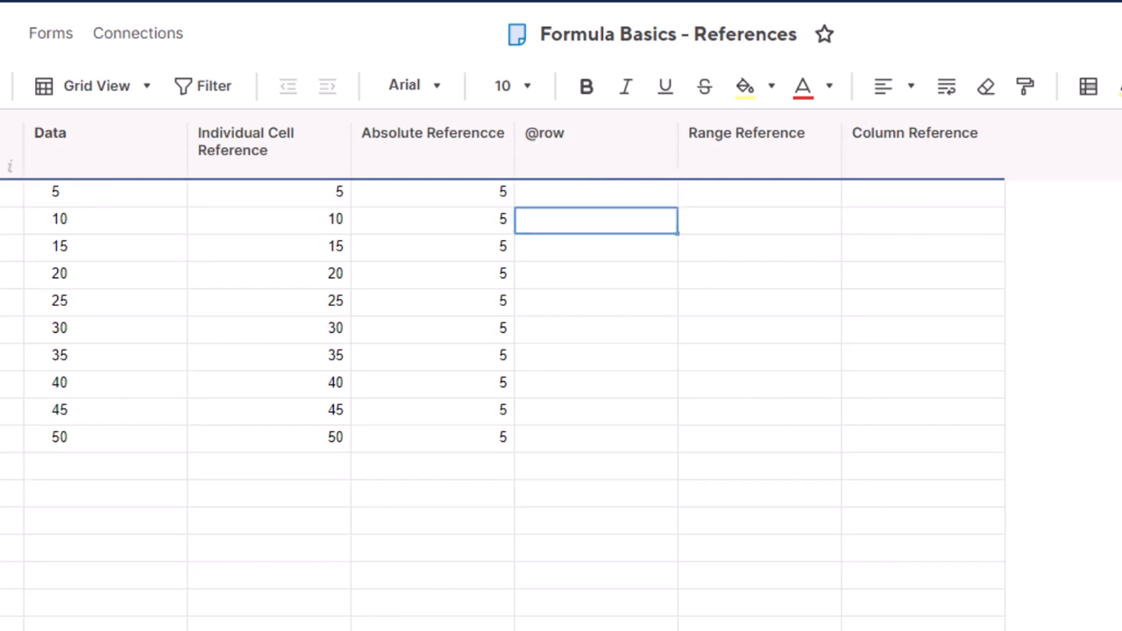
pyautogui.click(604, 188)
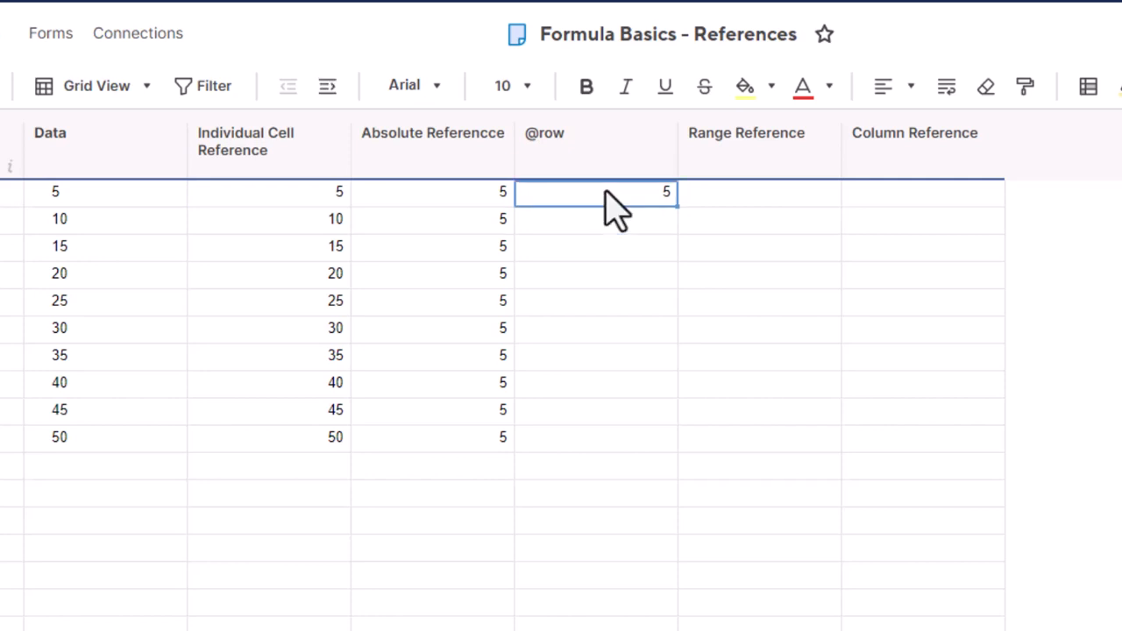
pyautogui.moveTo(640, 198); pyautogui.dragTo(689, 441)
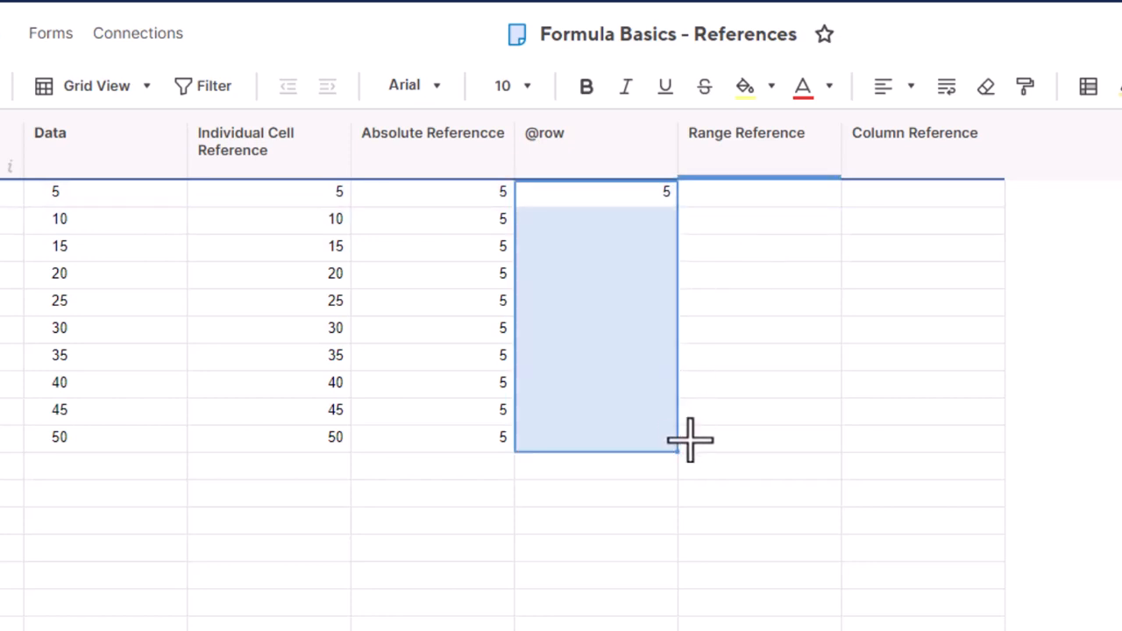
pyautogui.click(626, 605)
pyautogui.click(296, 438)
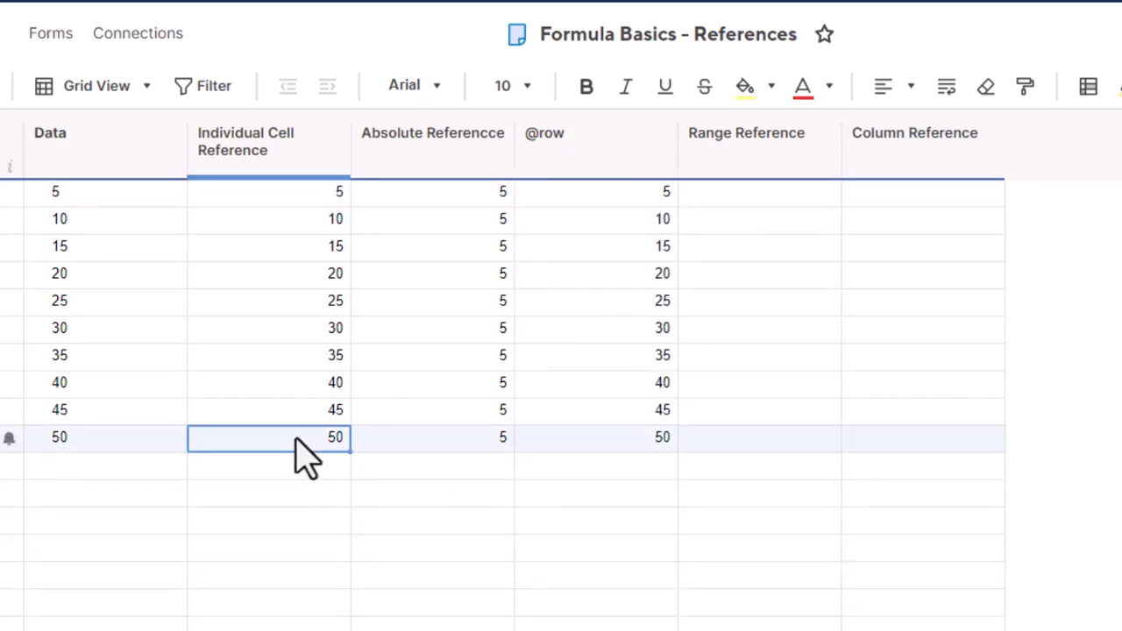
pyautogui.doubleClick(296, 439)
pyautogui.click(395, 583)
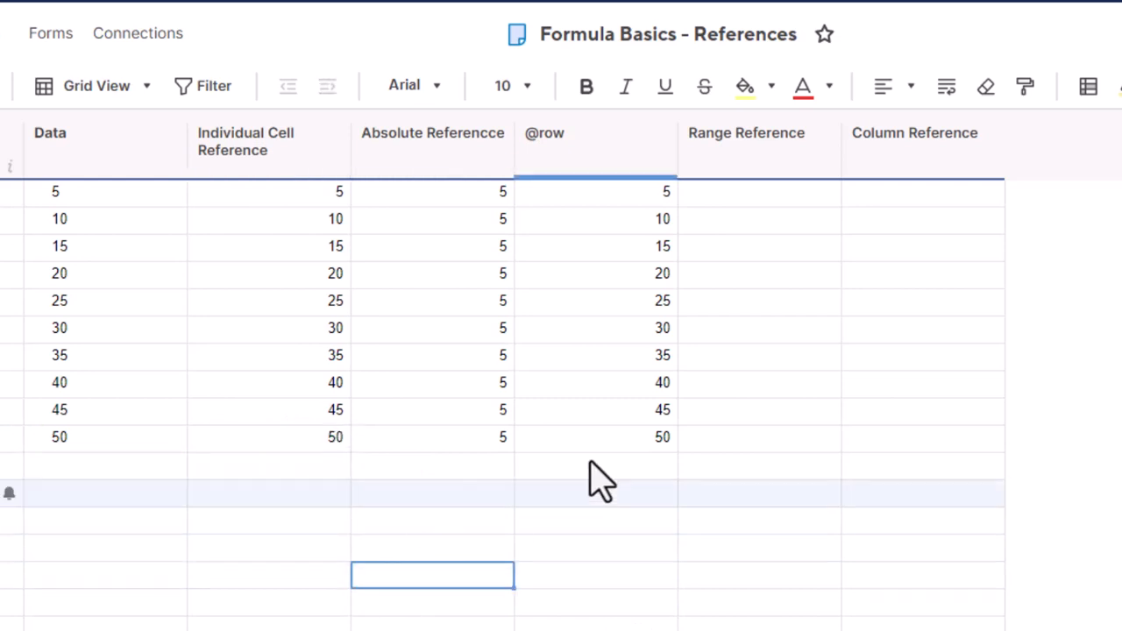
pyautogui.click(606, 440)
pyautogui.doubleClick(607, 440)
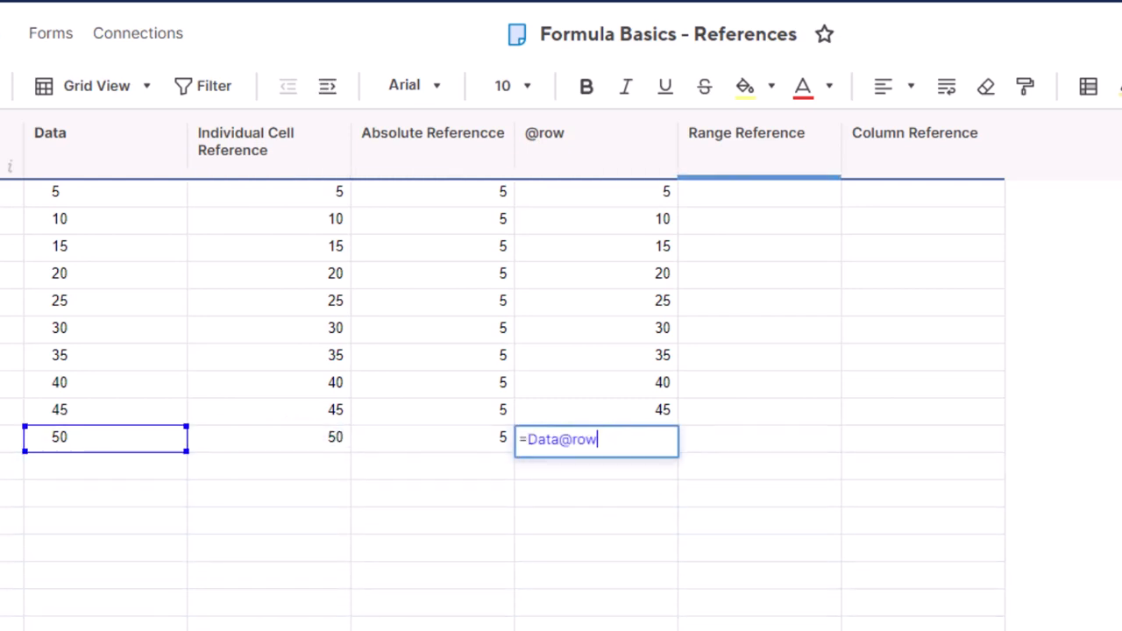
pyautogui.press('Escape')
pyautogui.click(608, 453)
pyautogui.rightClick(604, 451)
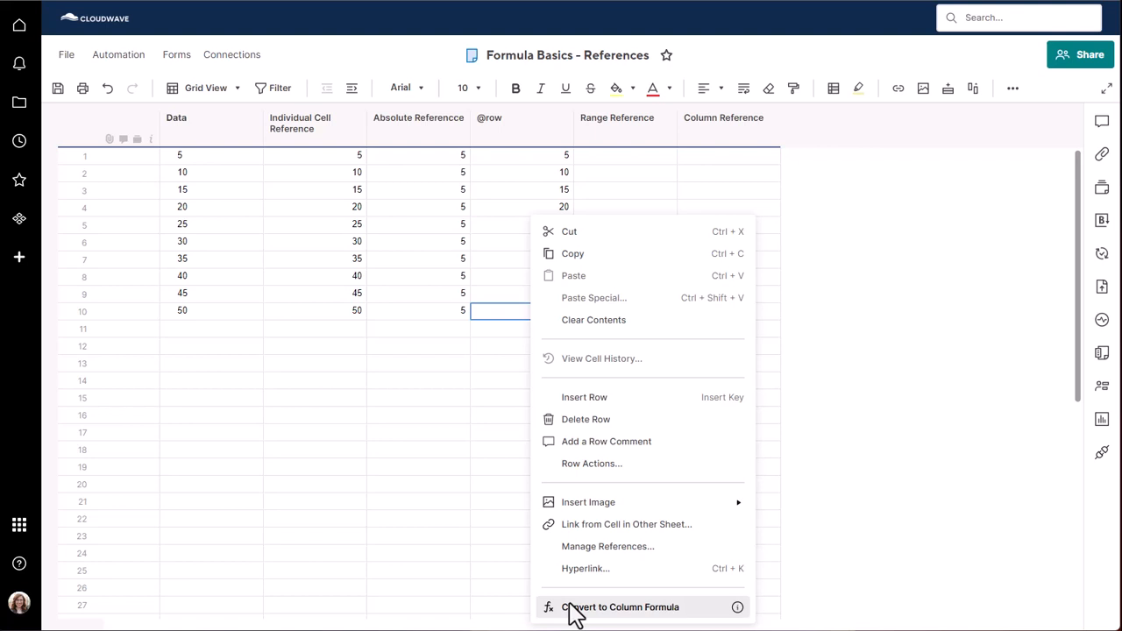
pyautogui.click(572, 606)
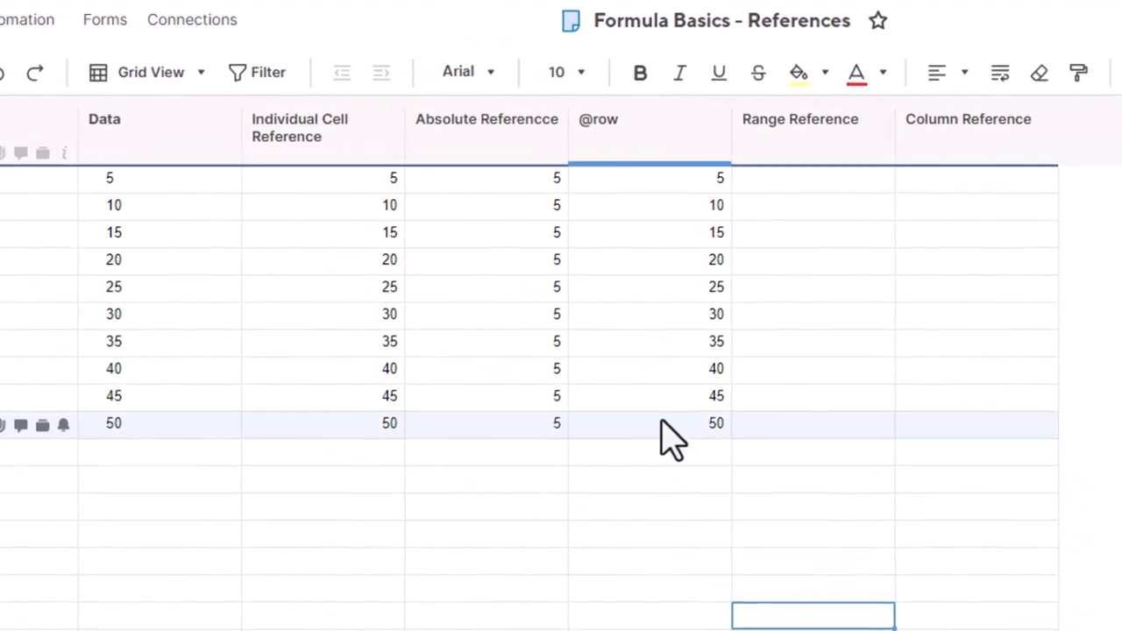
# Step: Enter =SUM(Data1:Data10) in Range Reference row 1, totalling 275
pyautogui.click(799, 184)
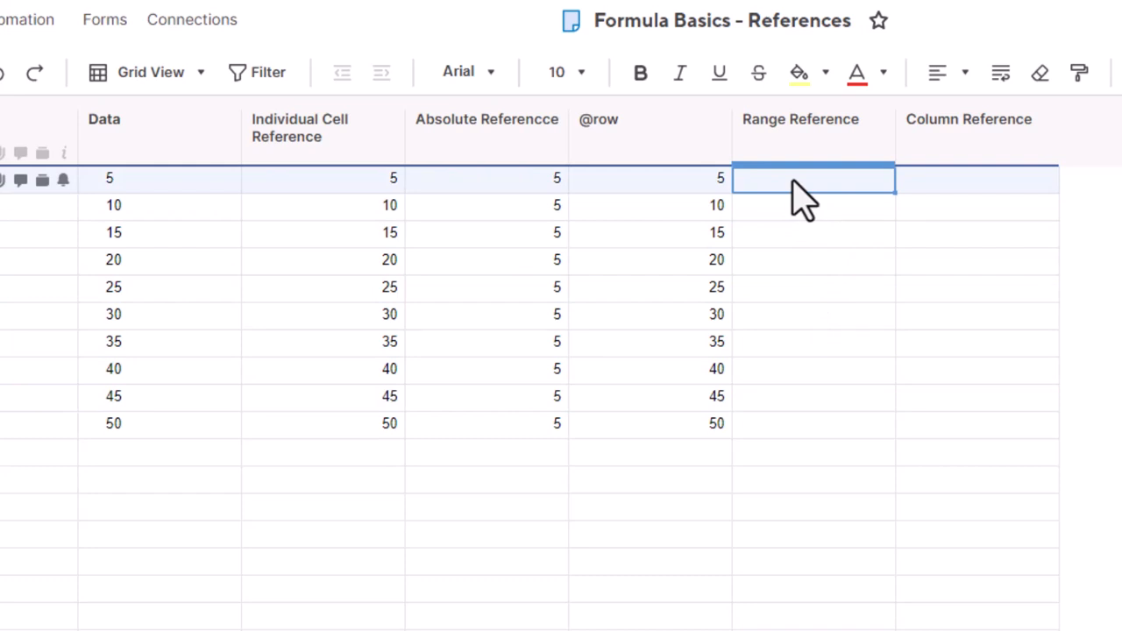
pyautogui.write('=')
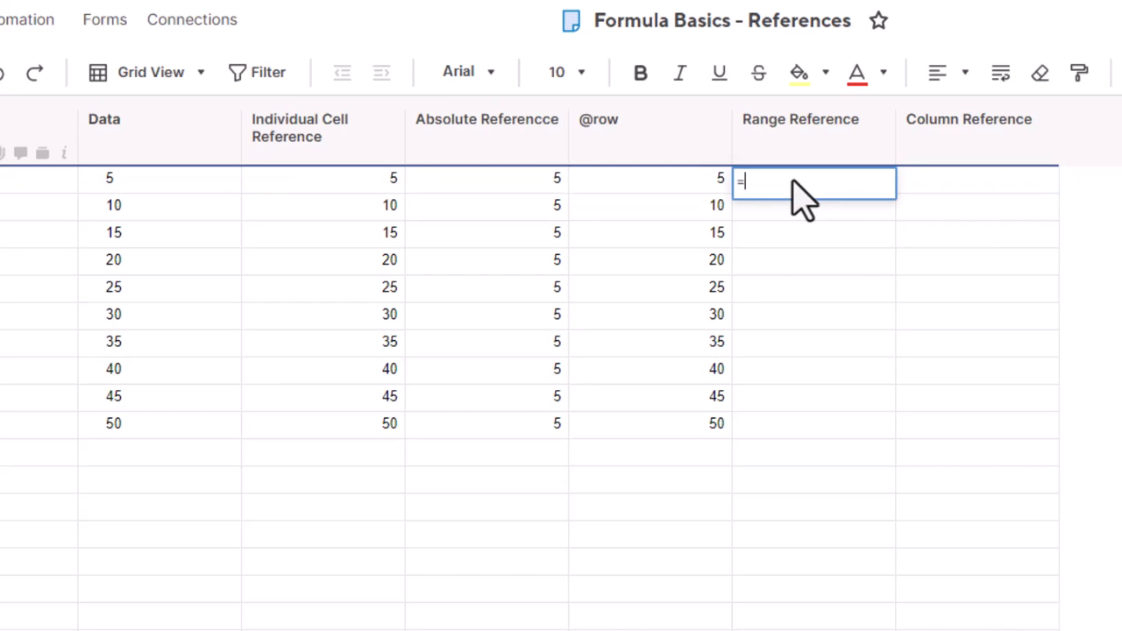
pyautogui.write('sum')
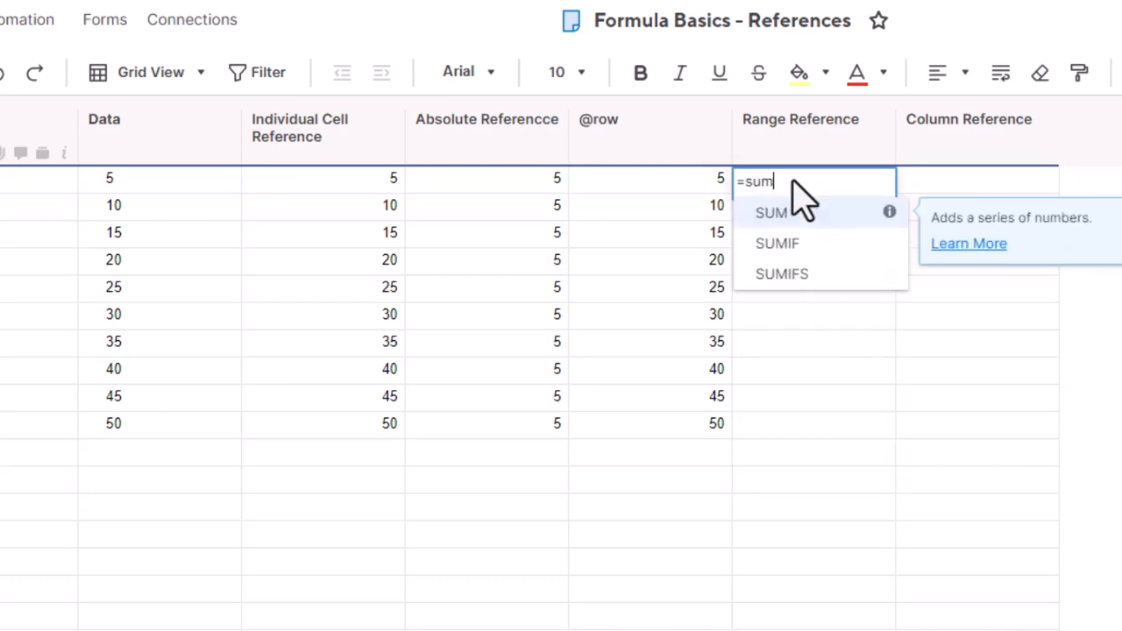
pyautogui.write('(')
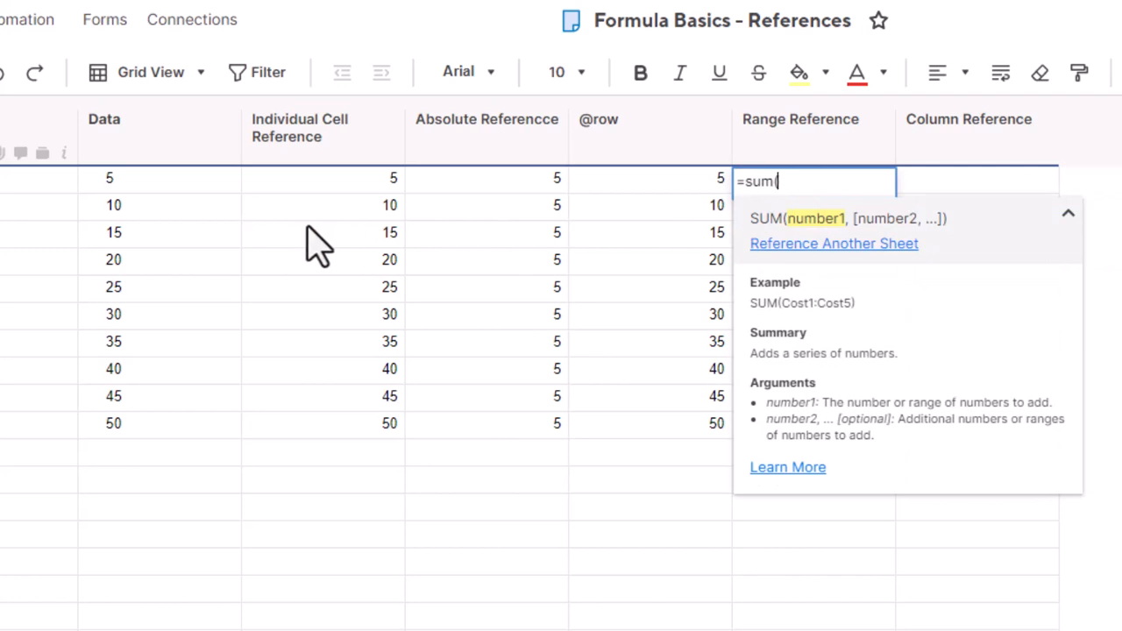
pyautogui.click(177, 194)
pyautogui.moveTo(178, 195); pyautogui.dragTo(170, 443)
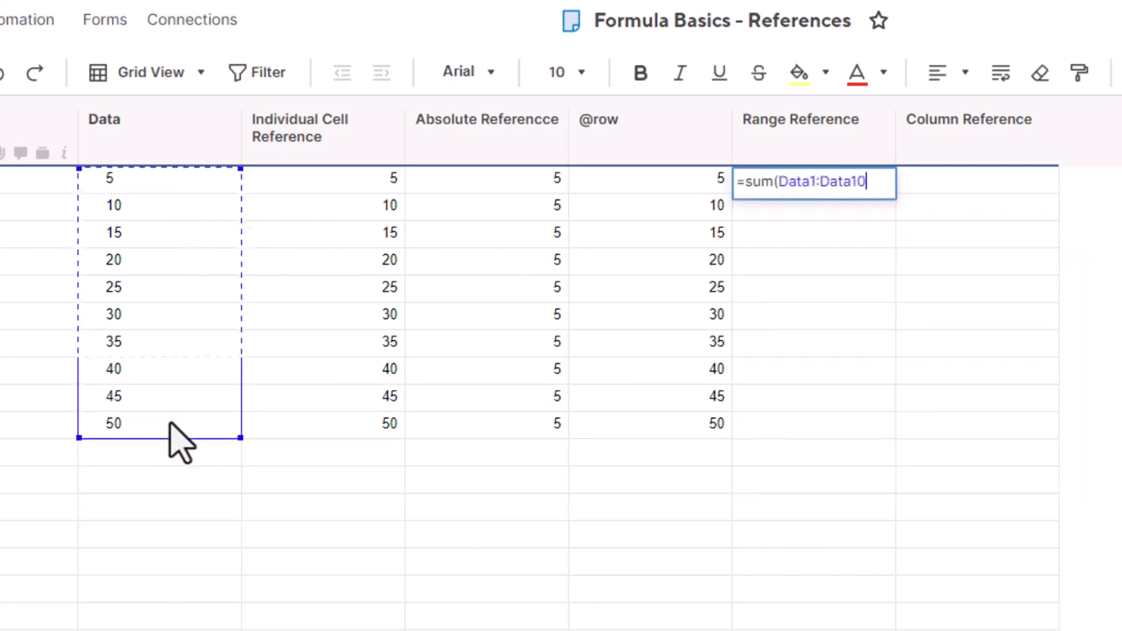
pyautogui.press('Return')
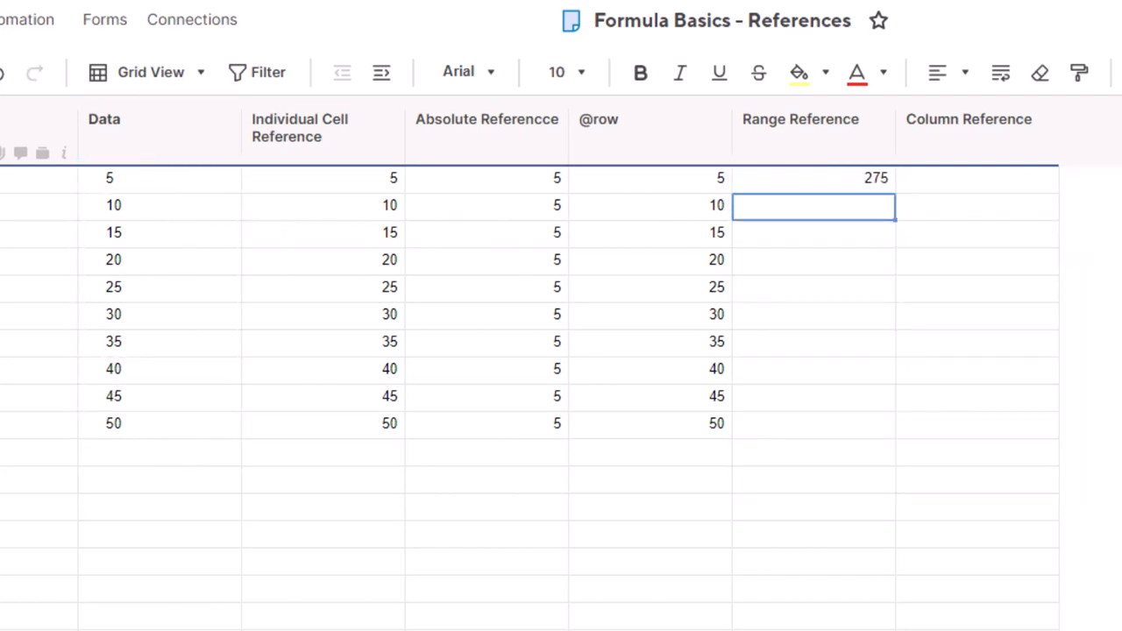
pyautogui.click(819, 179)
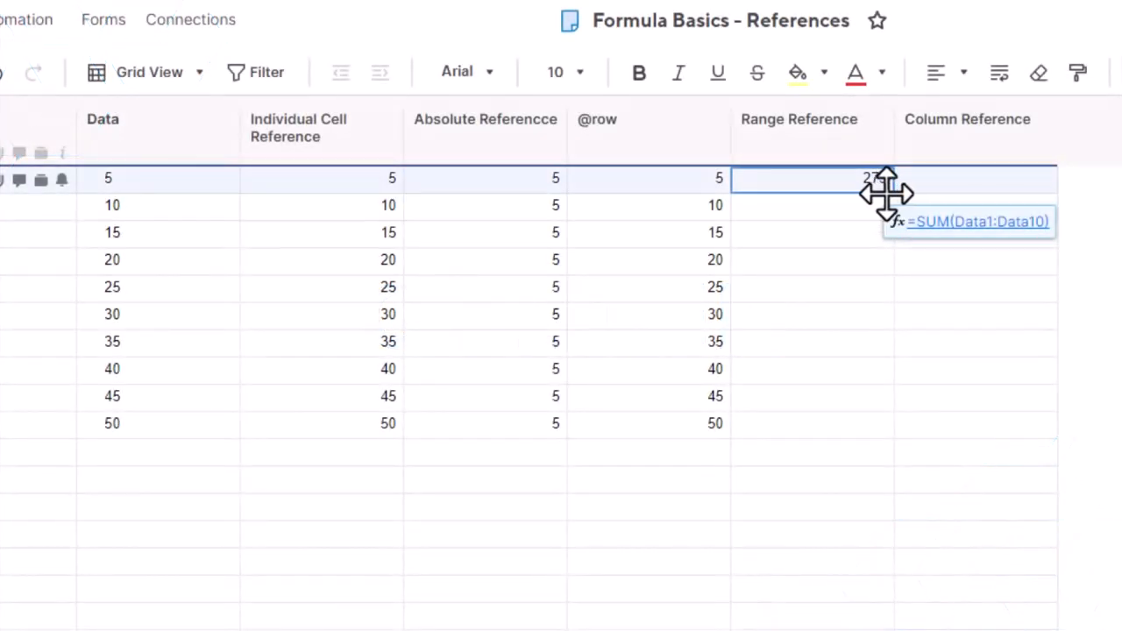
# Step: Enter =SUM(Data:Data) in the first Column Reference cell to total the whole Data column
pyautogui.click(925, 184)
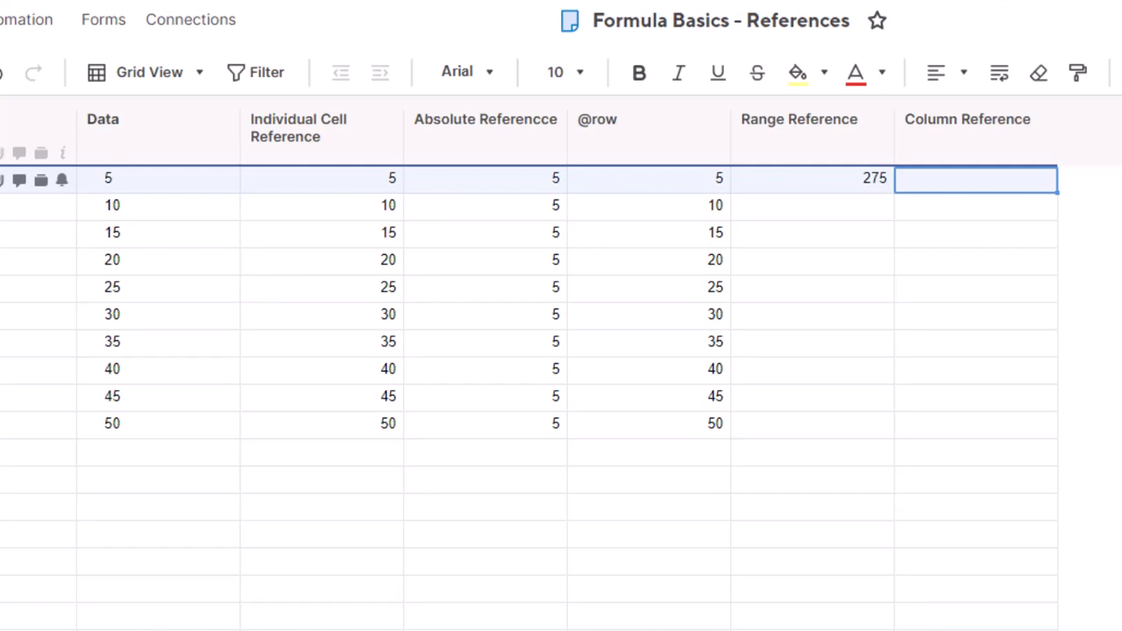
pyautogui.write('=sum')
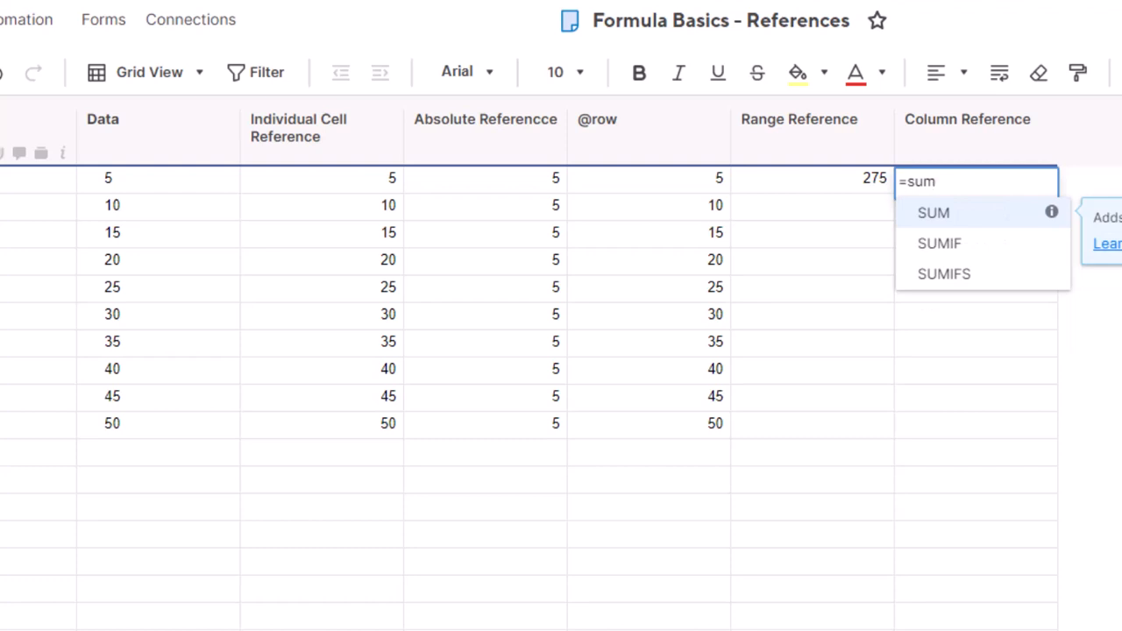
pyautogui.write('(')
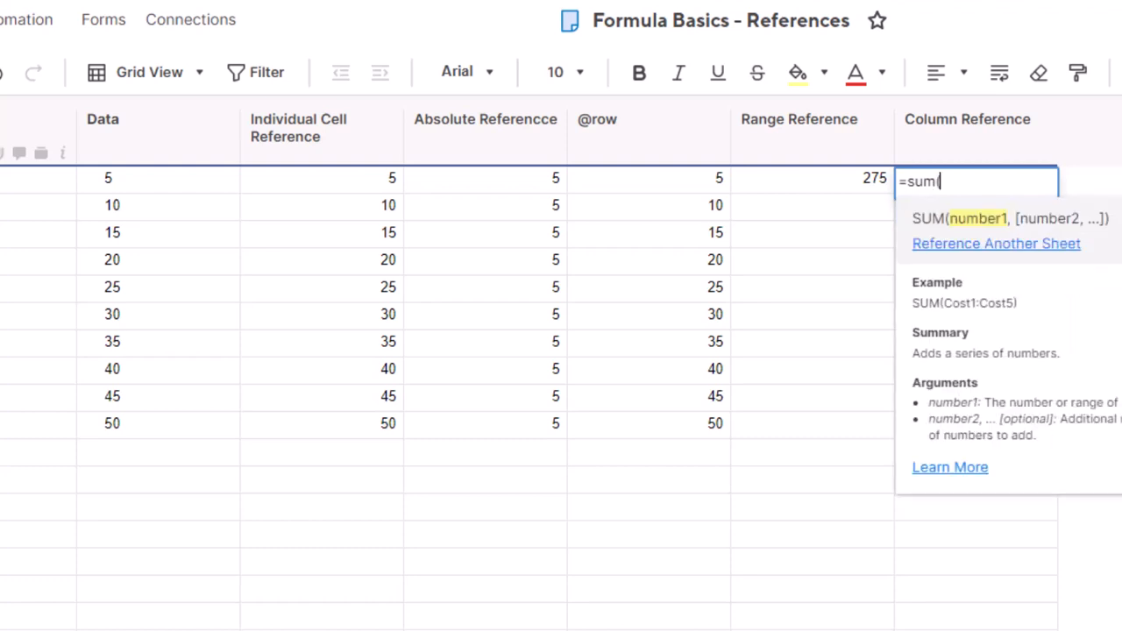
pyautogui.write('D')
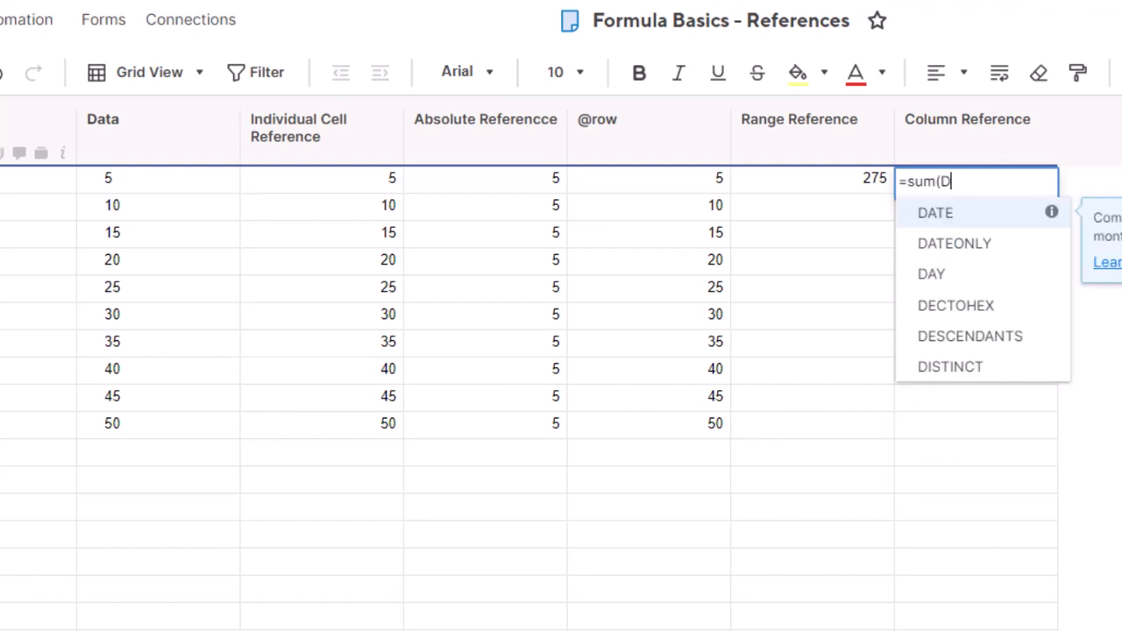
pyautogui.write('ata')
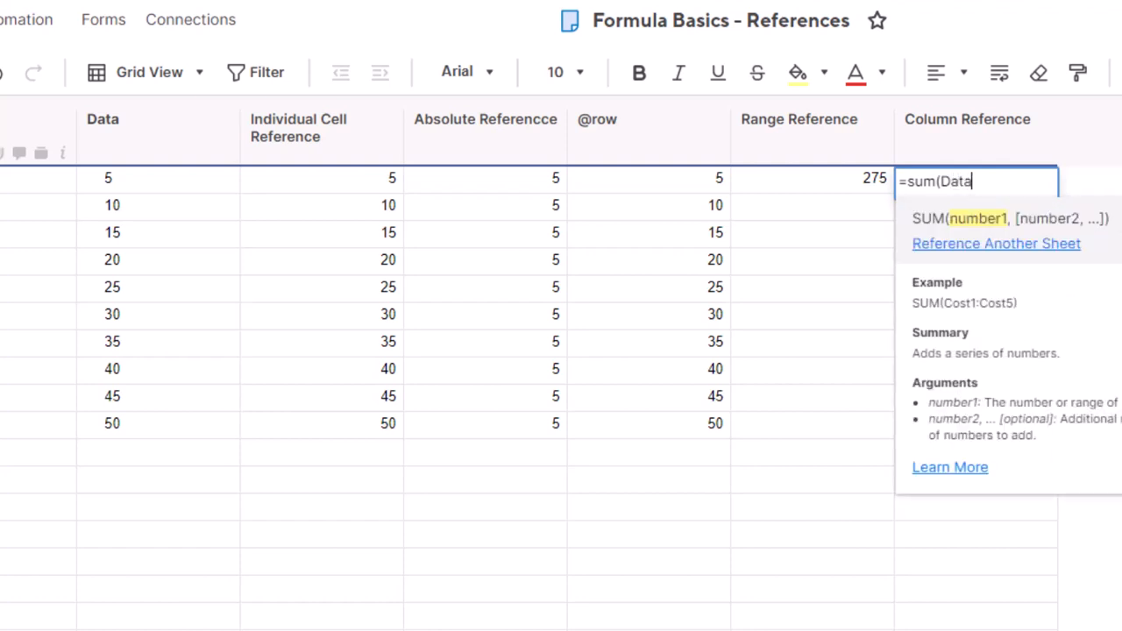
pyautogui.write(':Data')
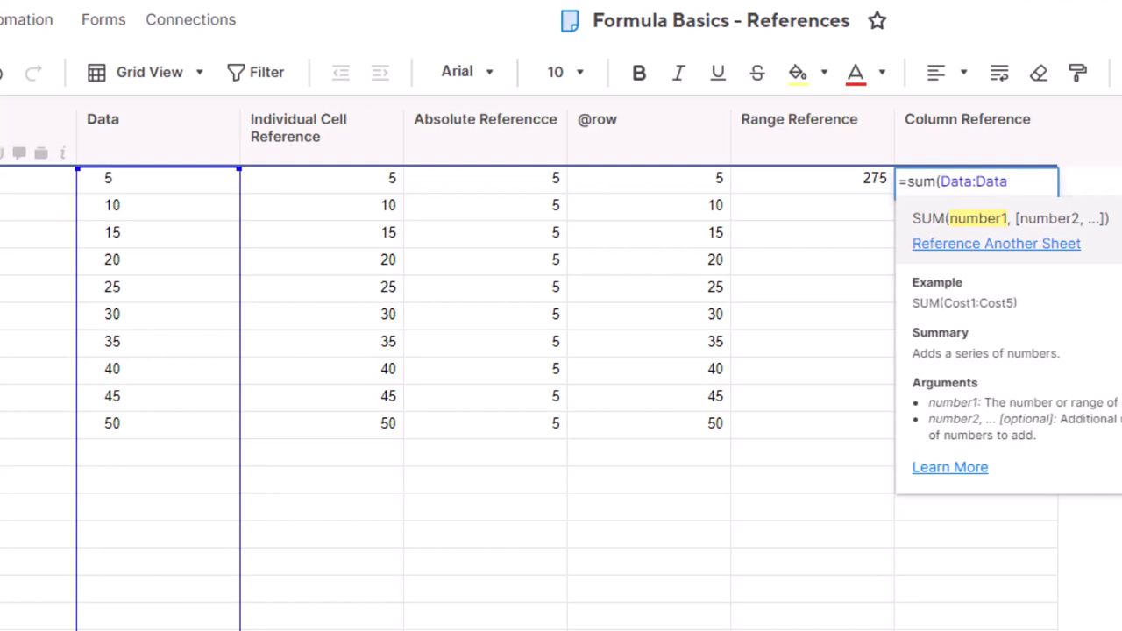
pyautogui.write(')')
pyautogui.press('Return')
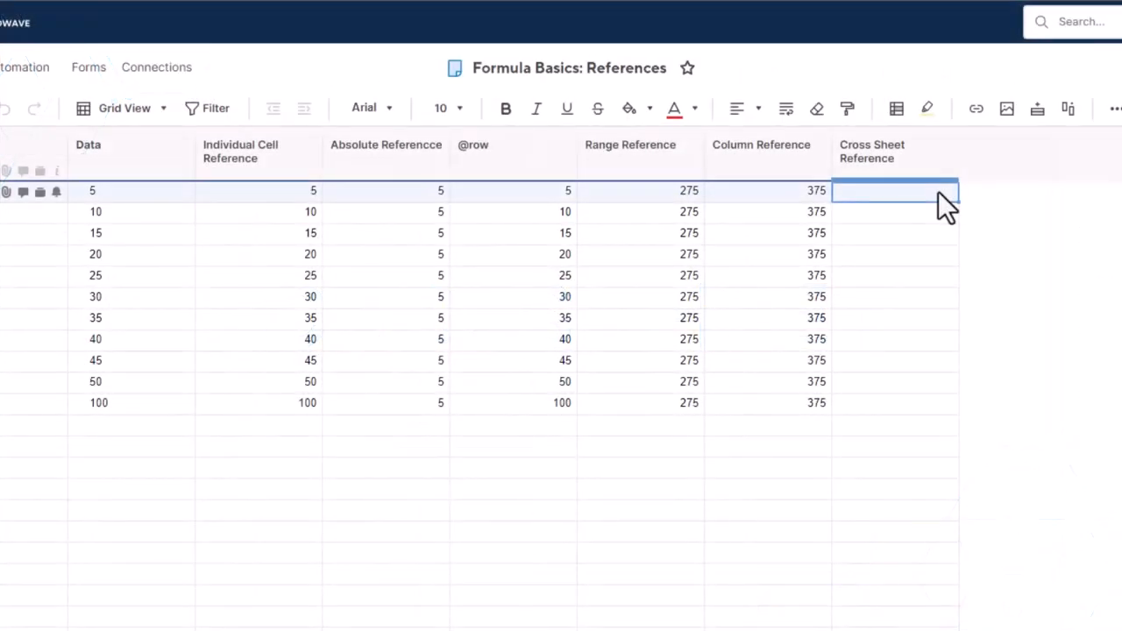
# Step: Start a =COUNT( formula and choose the Formula Basics: Operators sheet as the source
pyautogui.write('=')
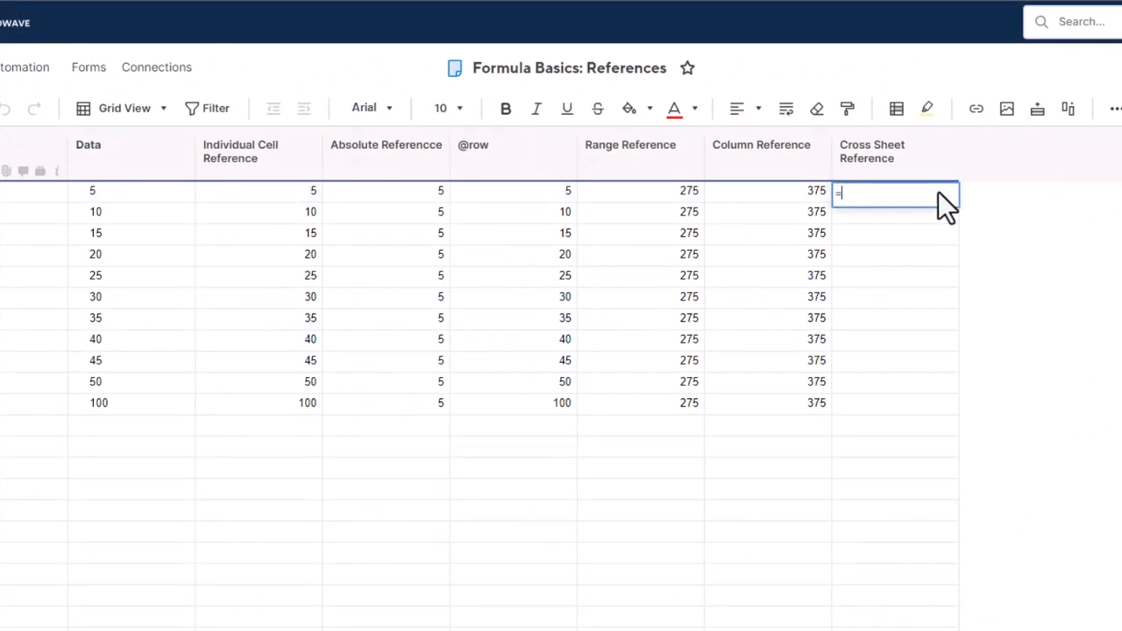
pyautogui.write('coun')
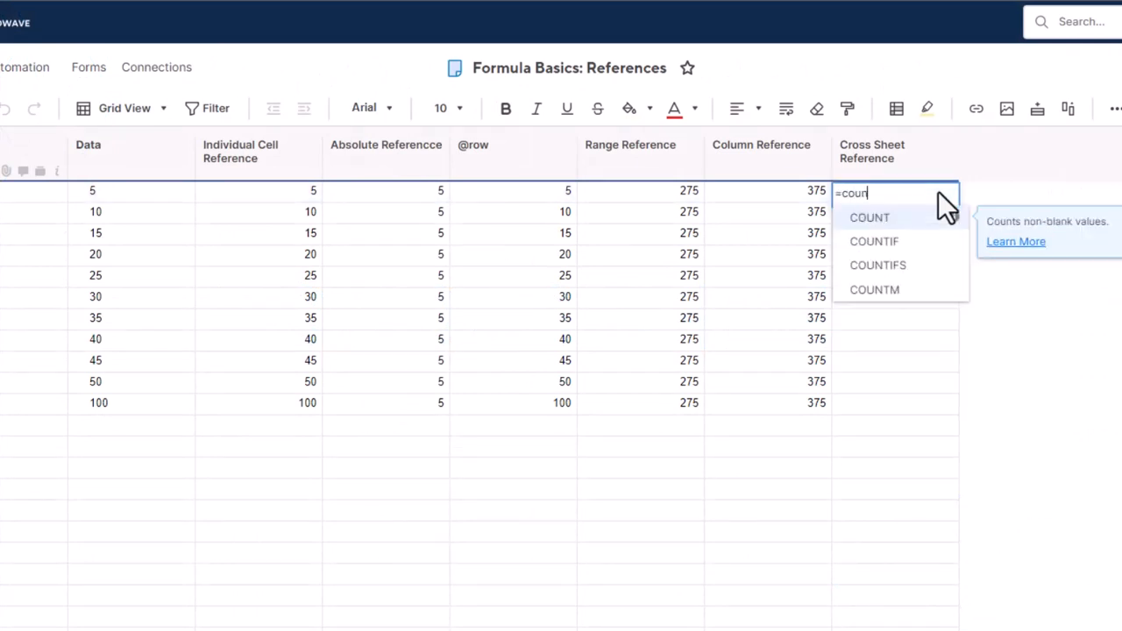
pyautogui.write('t(')
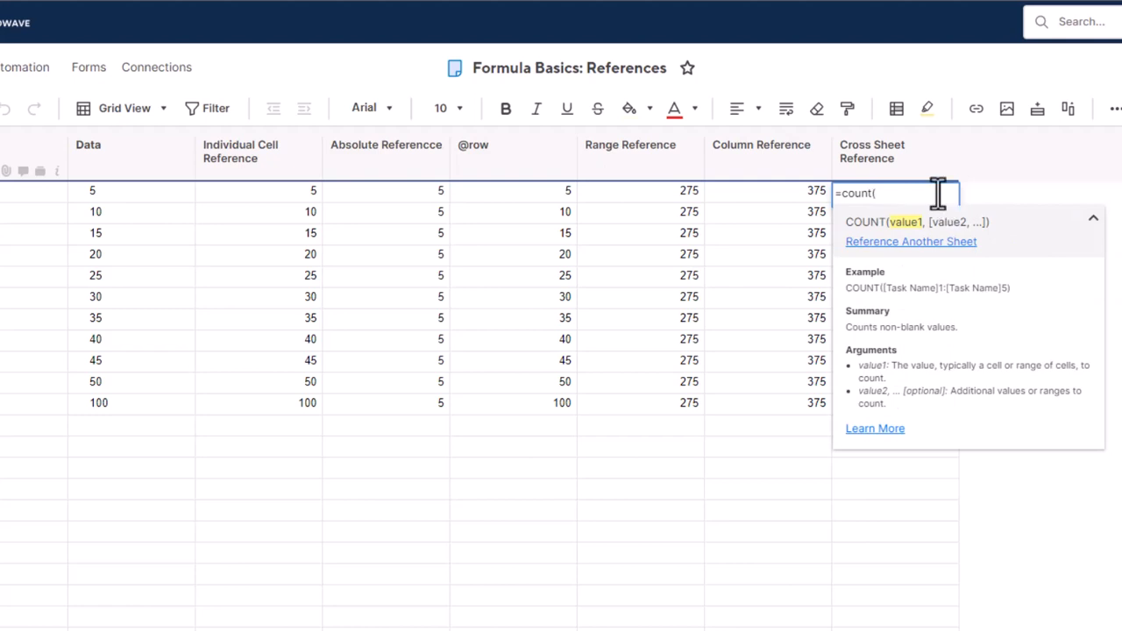
pyautogui.click(954, 263)
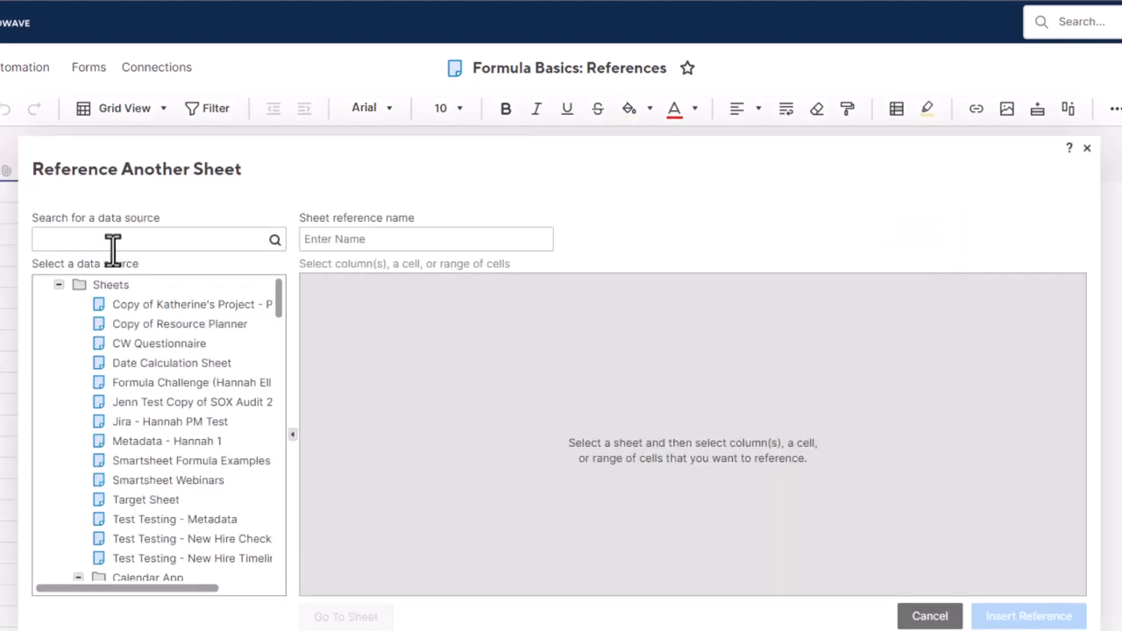
pyautogui.write('Formula Basics')
pyautogui.press('Return')
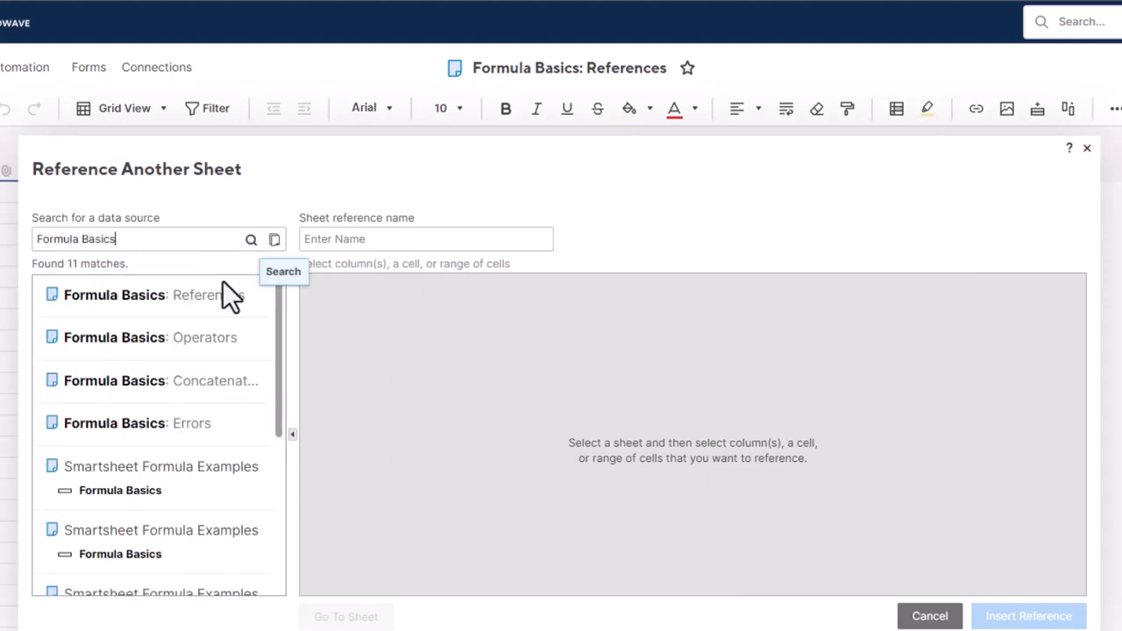
pyautogui.click(224, 338)
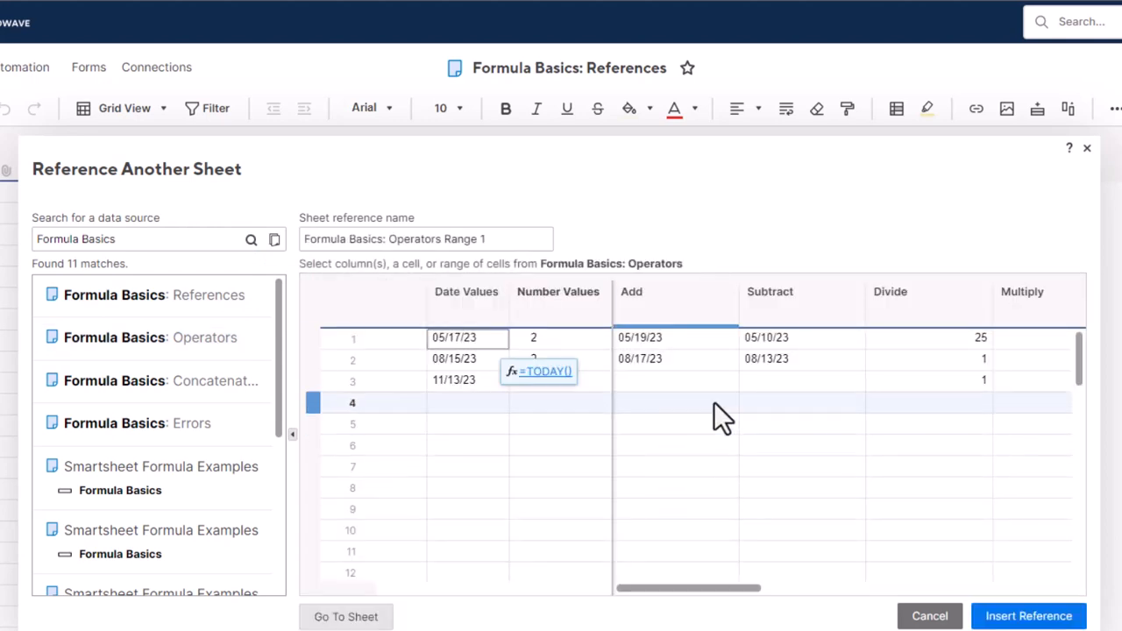
# Step: Select row 1 Add through Not Equal To, name it 'Add Through Not Equal To Row 1', and insert it
pyautogui.hscroll(10, 1082, 339)
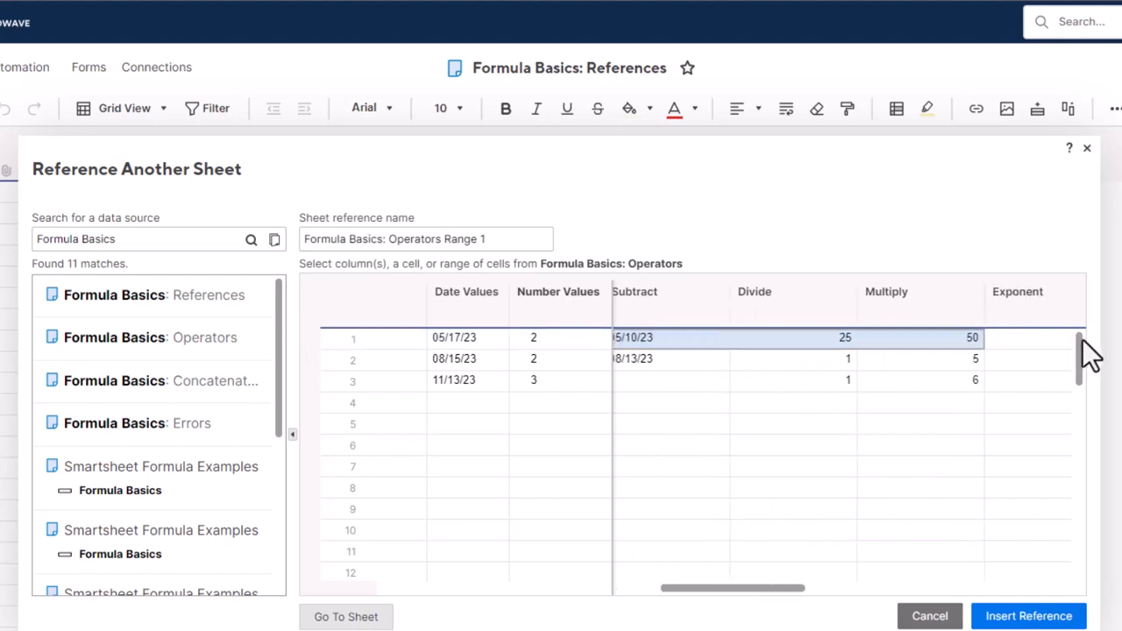
pyautogui.moveTo(1081, 337); pyautogui.dragTo(1065, 338)
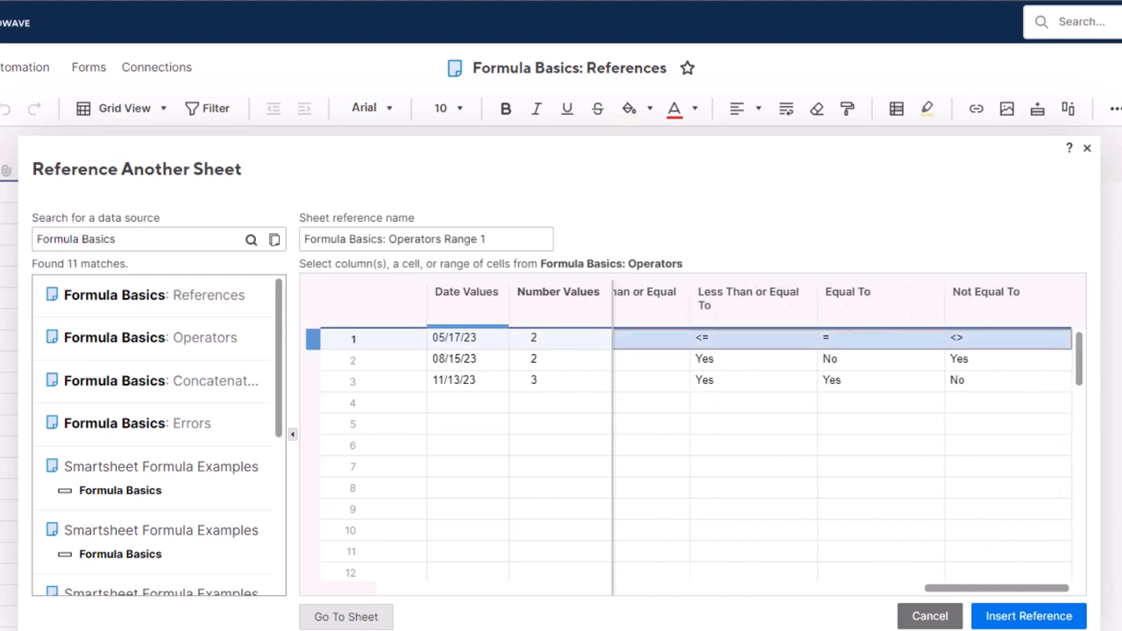
pyautogui.tripleClick(426, 239)
pyautogui.write('Add Thro')
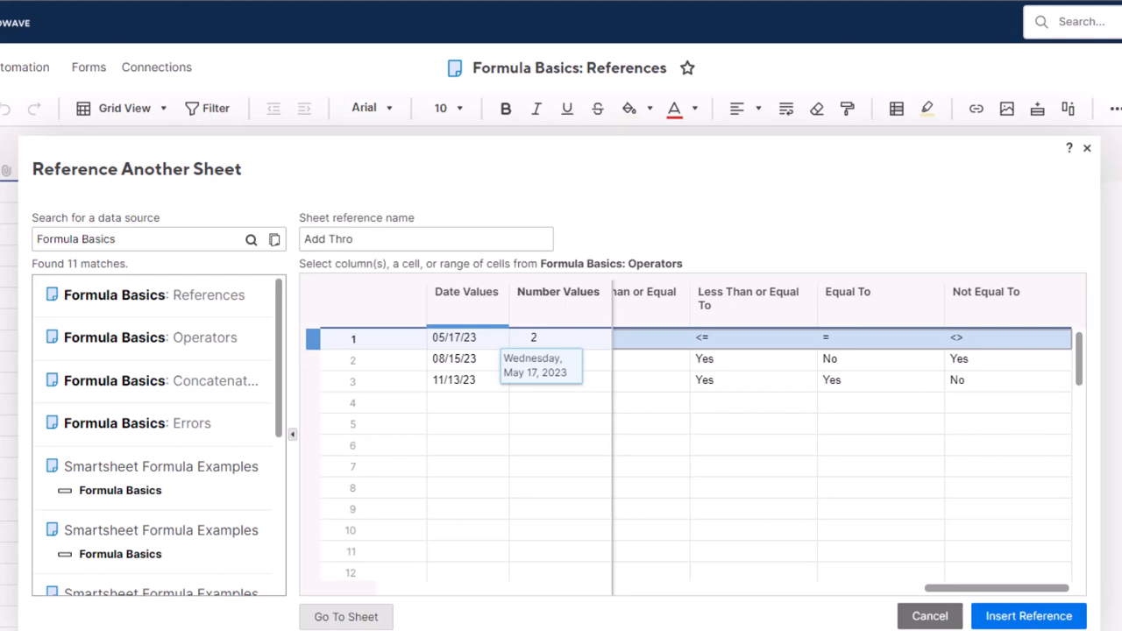
pyautogui.write('ugh Not Equal To Row 1')
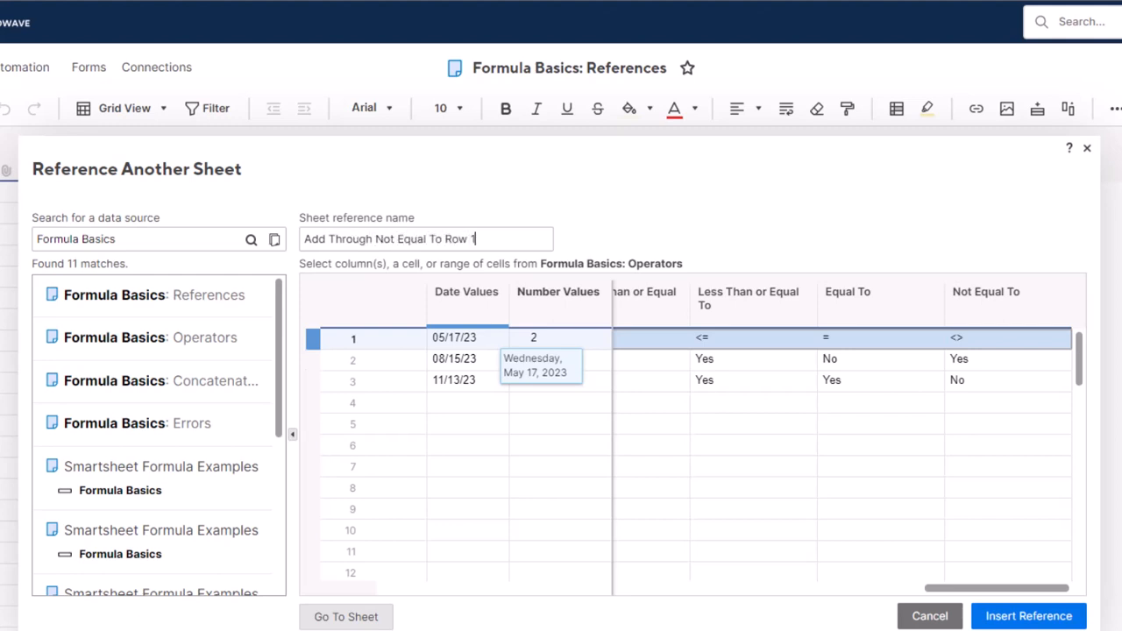
pyautogui.click(1028, 616)
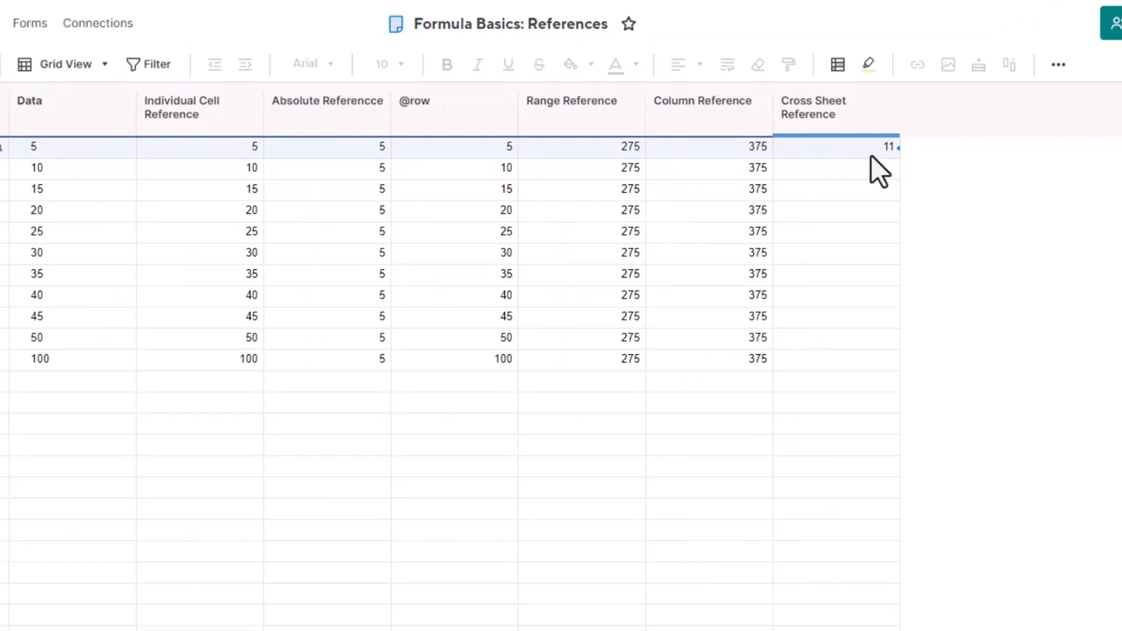
pyautogui.click(870, 154)
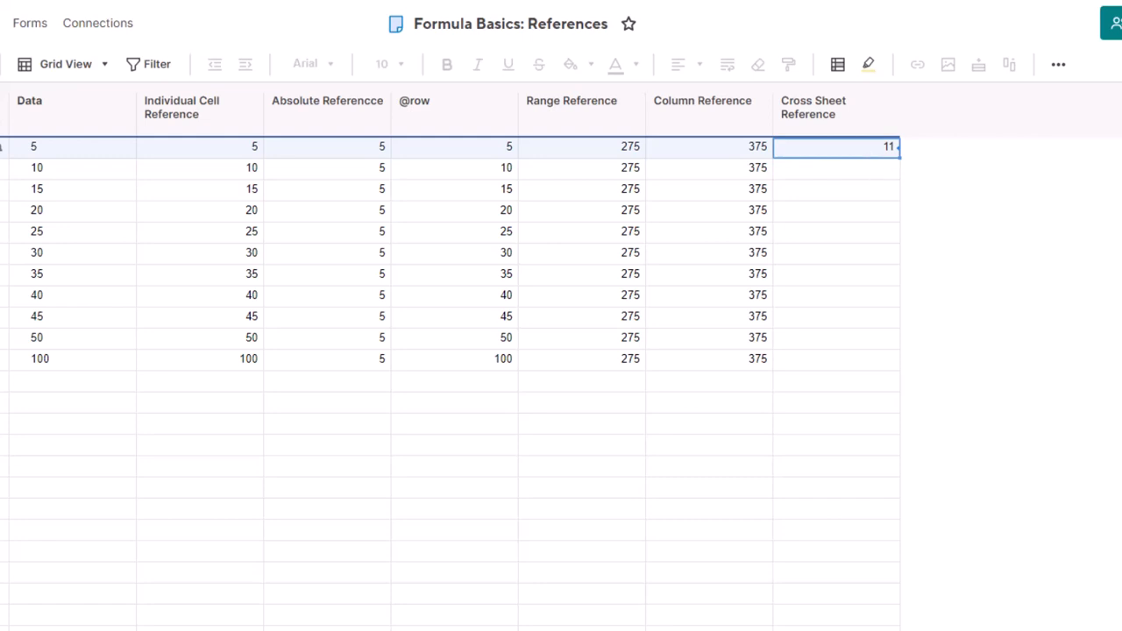
pyautogui.rightClick(876, 165)
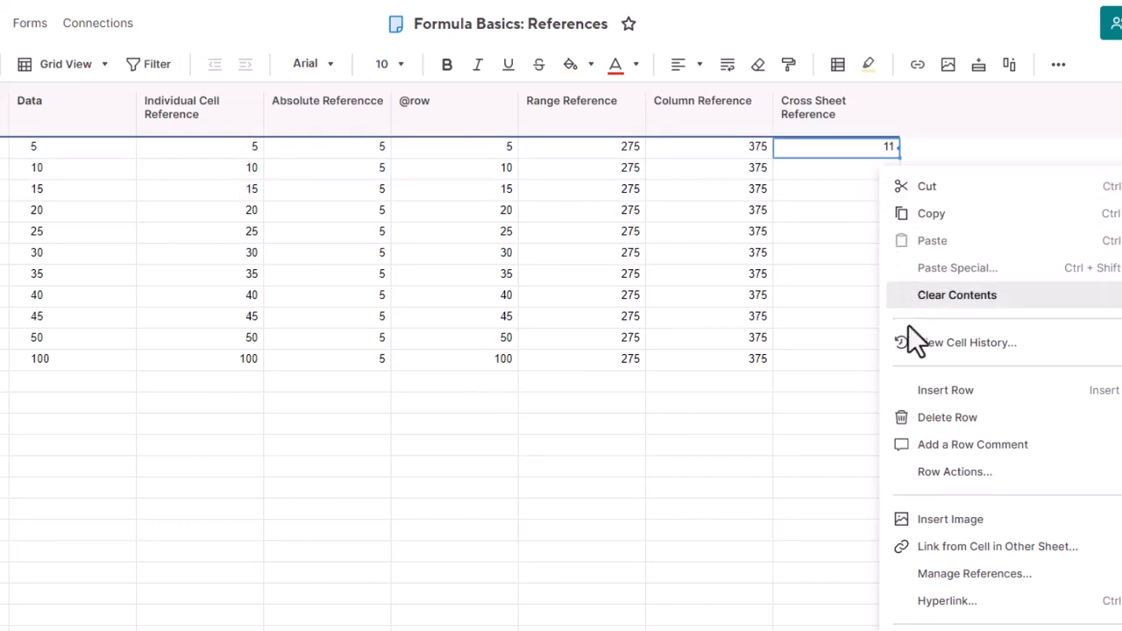
pyautogui.click(974, 577)
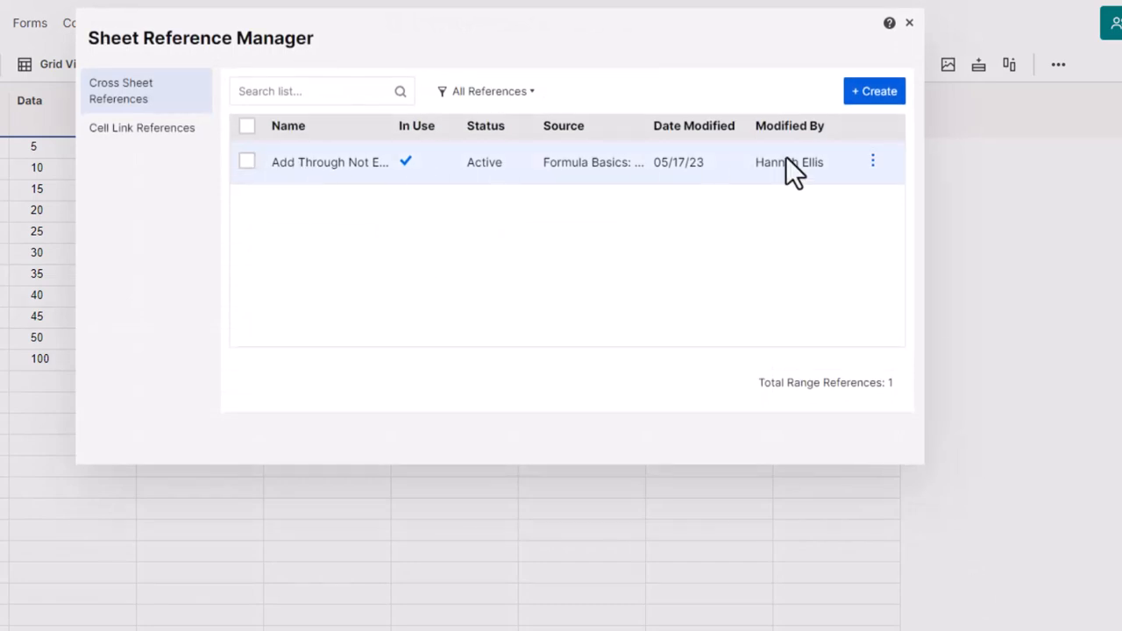
pyautogui.click(873, 165)
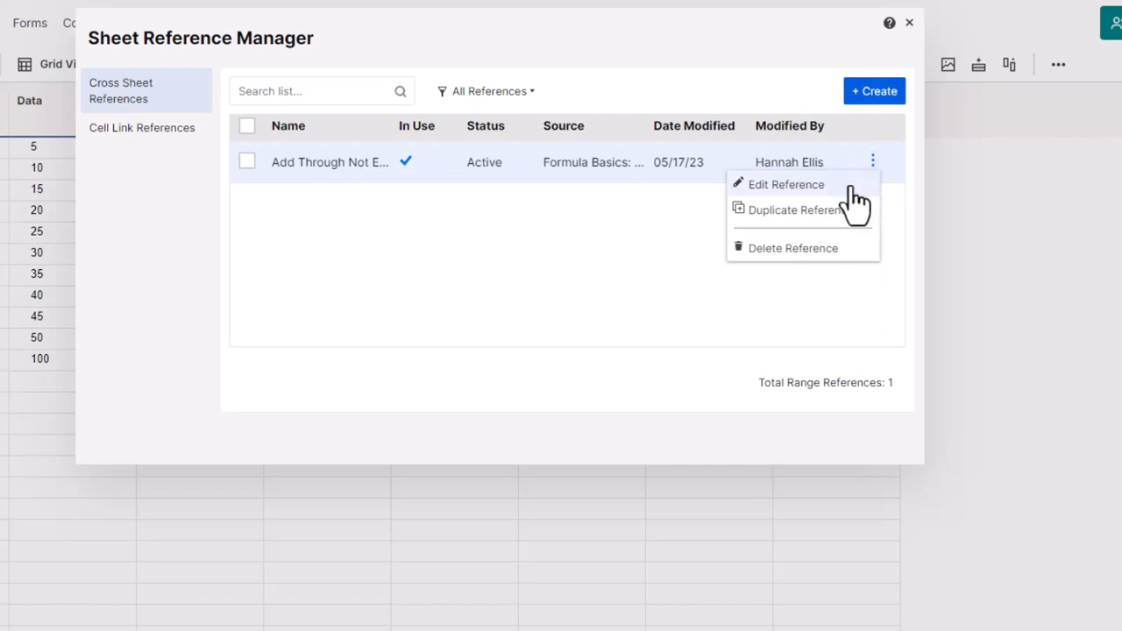
pyautogui.click(851, 188)
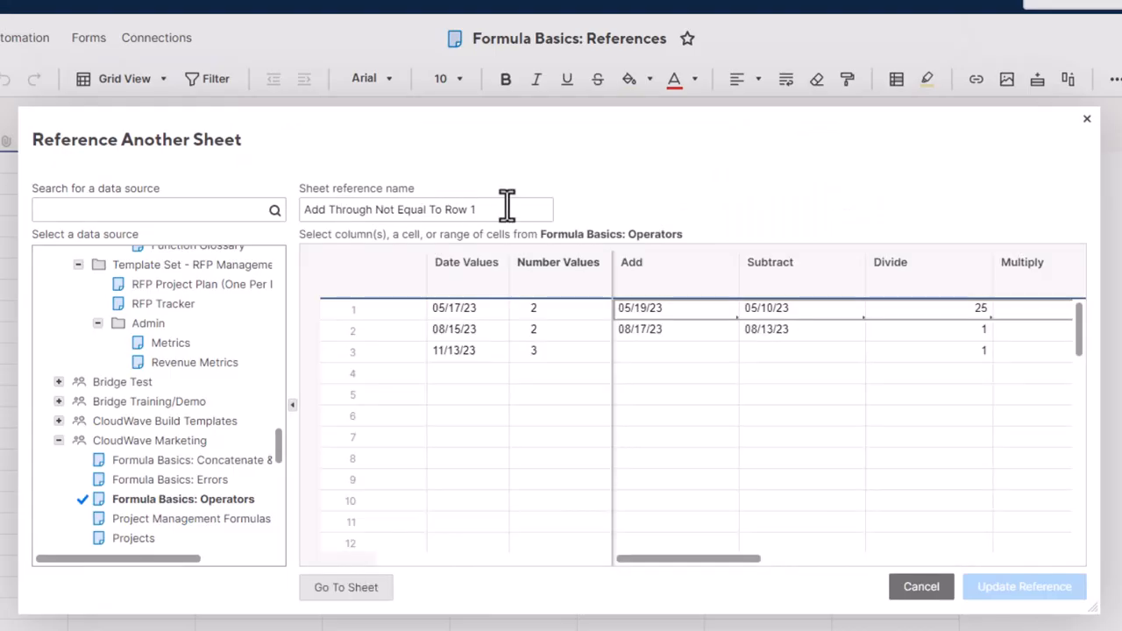
pyautogui.tripleClick(506, 206)
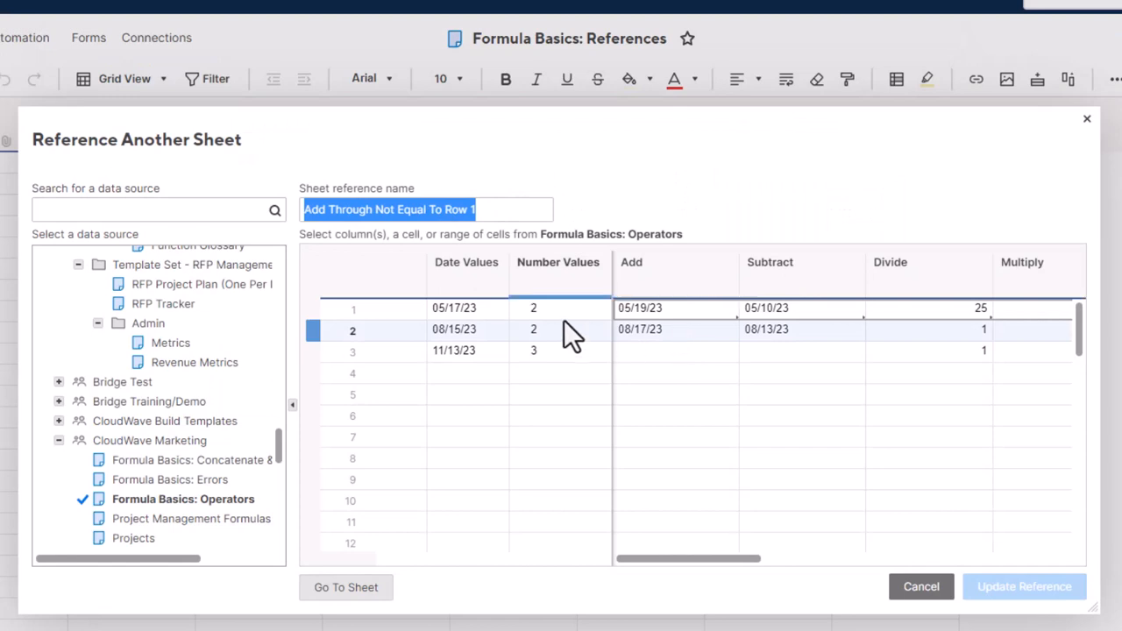
pyautogui.click(783, 588)
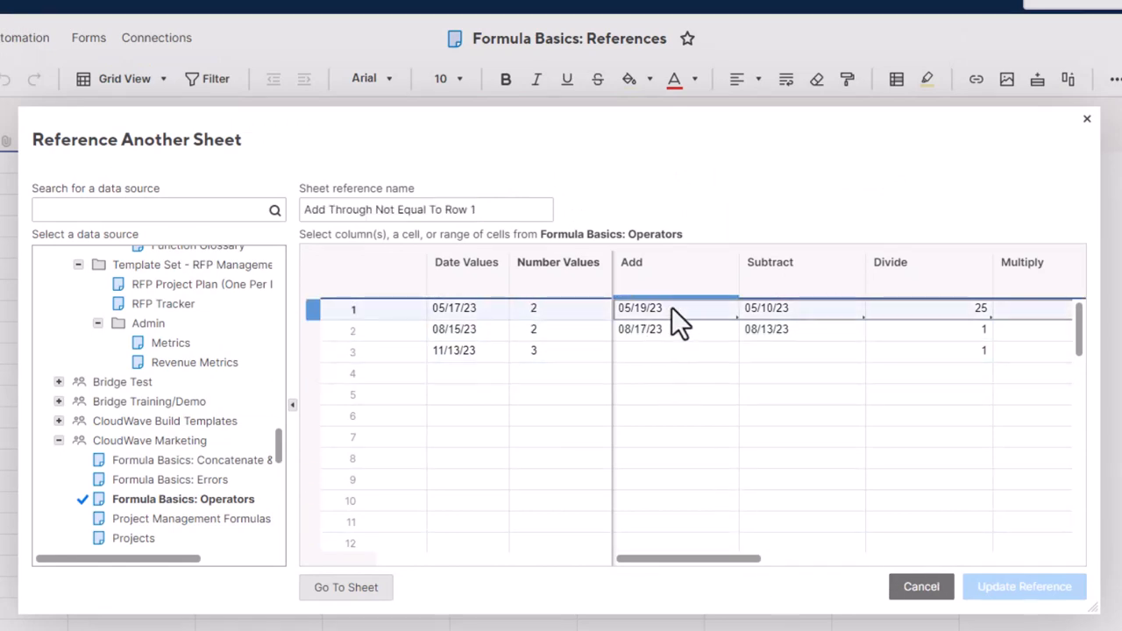
pyautogui.click(905, 578)
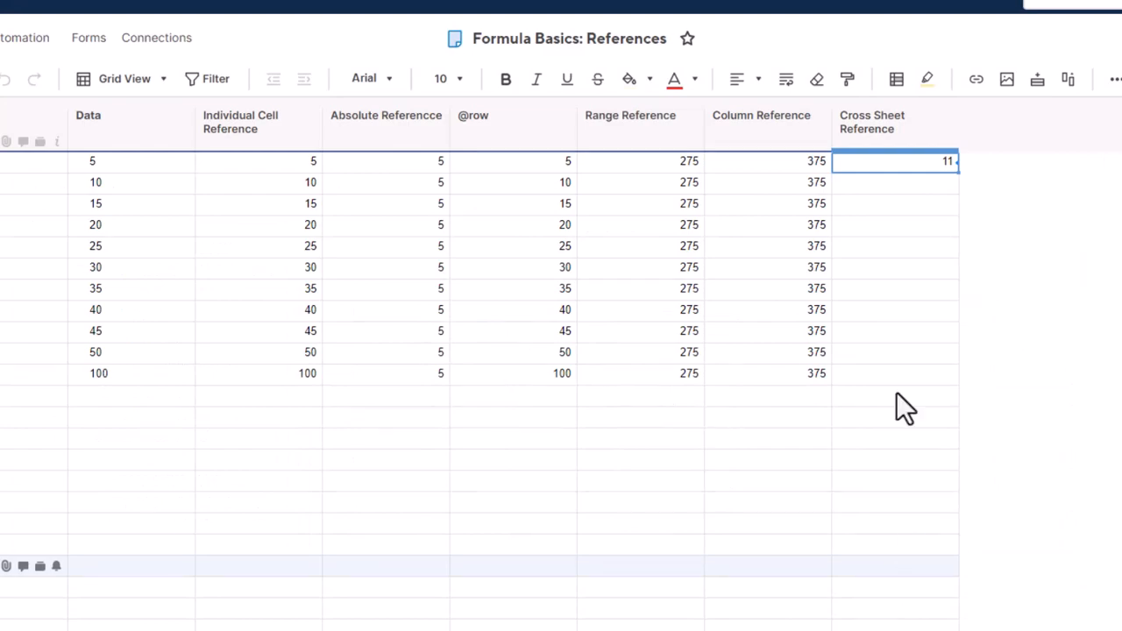